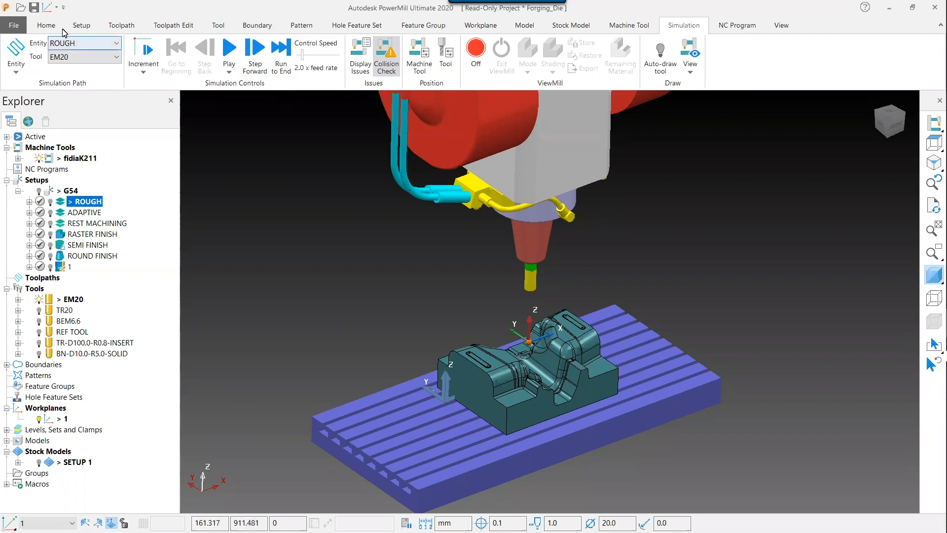
# Open the Strategy Selector for a new toolpath and examine the 3D Area Clearance, Curve Machining and Feature Machining strategies
pyautogui.click(47, 25)
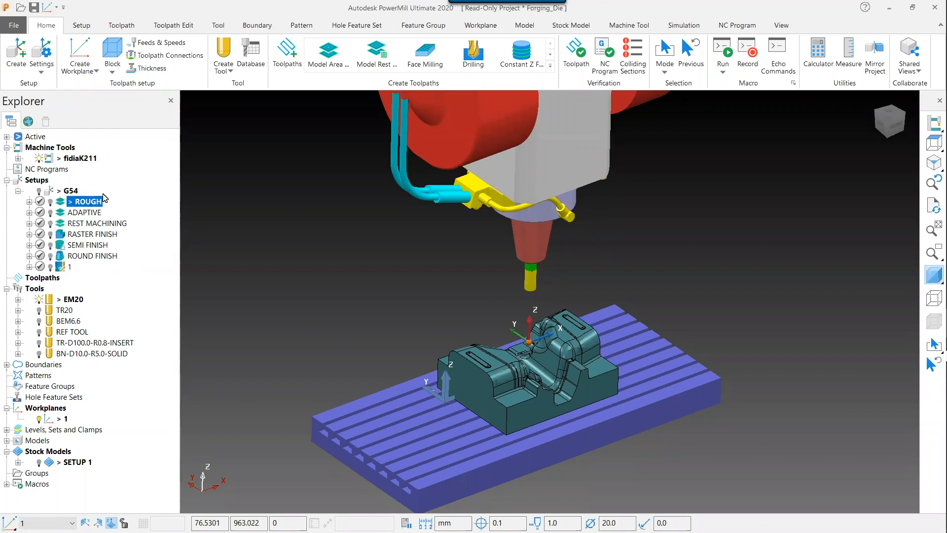
pyautogui.moveTo(96, 205)
pyautogui.moveTo(142, 306)
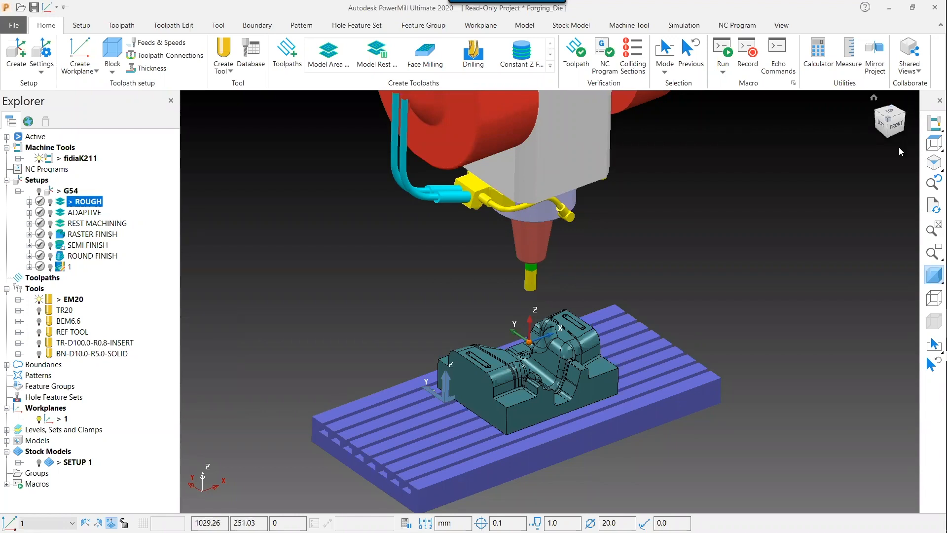
pyautogui.moveTo(934, 278)
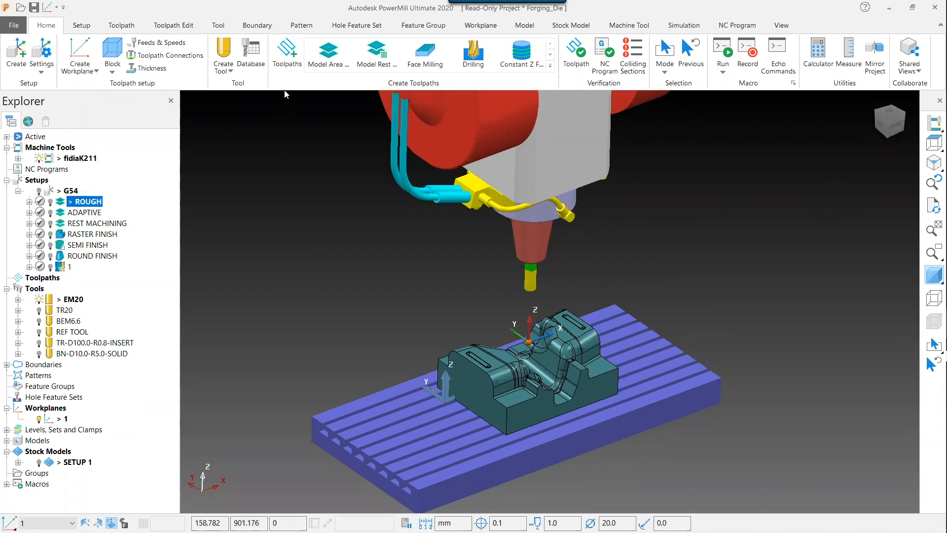
pyautogui.click(288, 68)
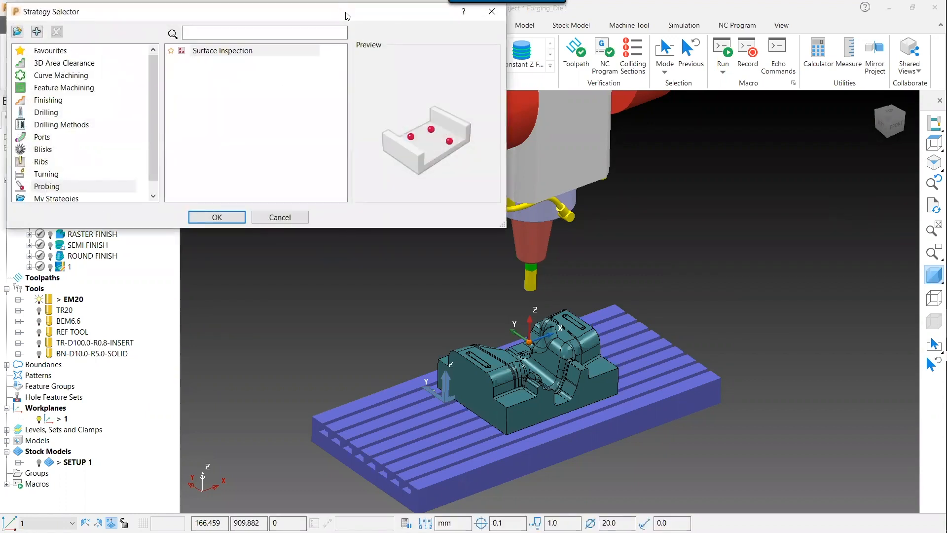
pyautogui.moveTo(347, 17); pyautogui.dragTo(522, 120)
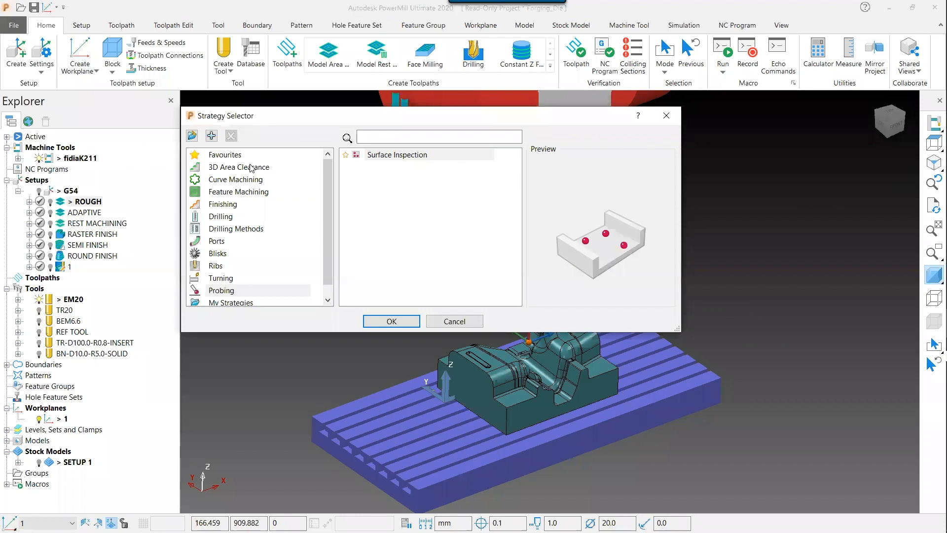
pyautogui.click(251, 167)
pyautogui.click(253, 179)
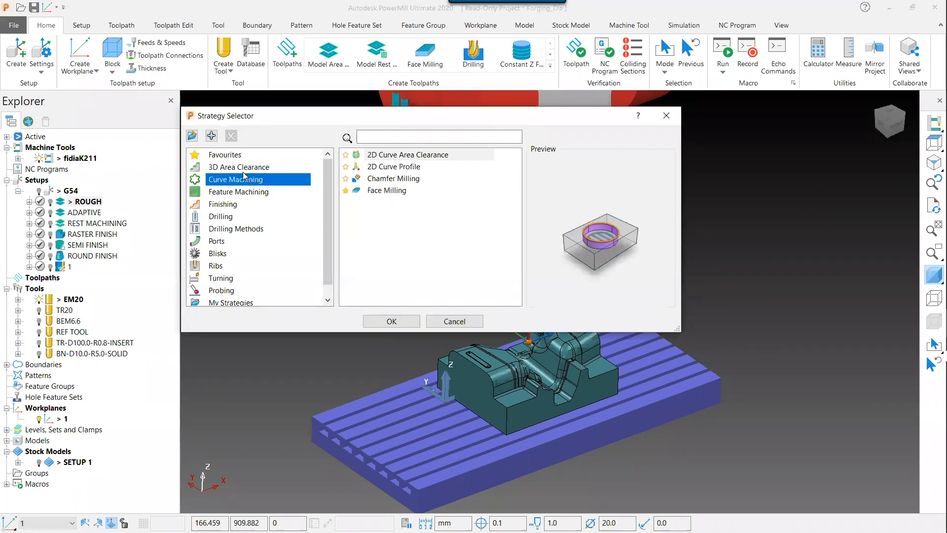
pyautogui.click(242, 193)
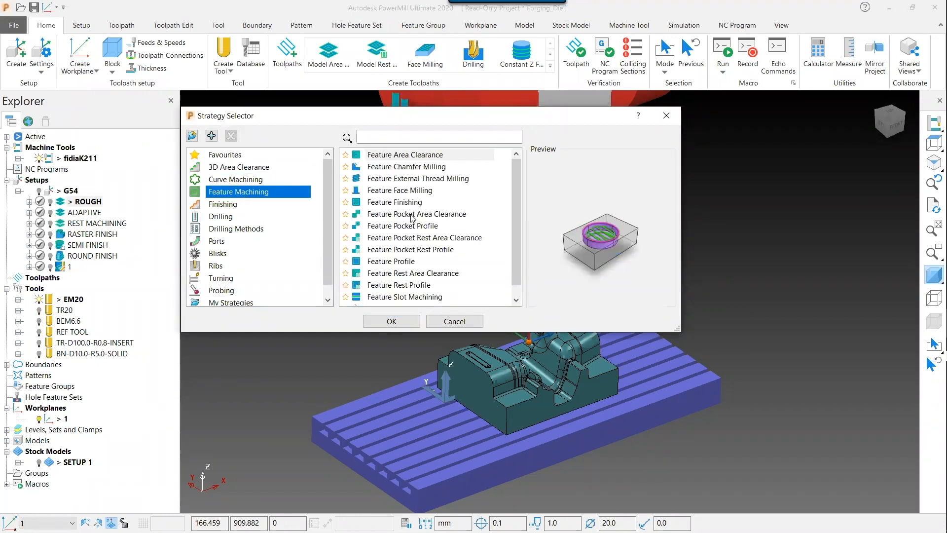
pyautogui.moveTo(516, 186)
pyautogui.mouseDown()
pyautogui.moveTo(521, 208)
pyautogui.moveTo(514, 173)
pyautogui.mouseUp()
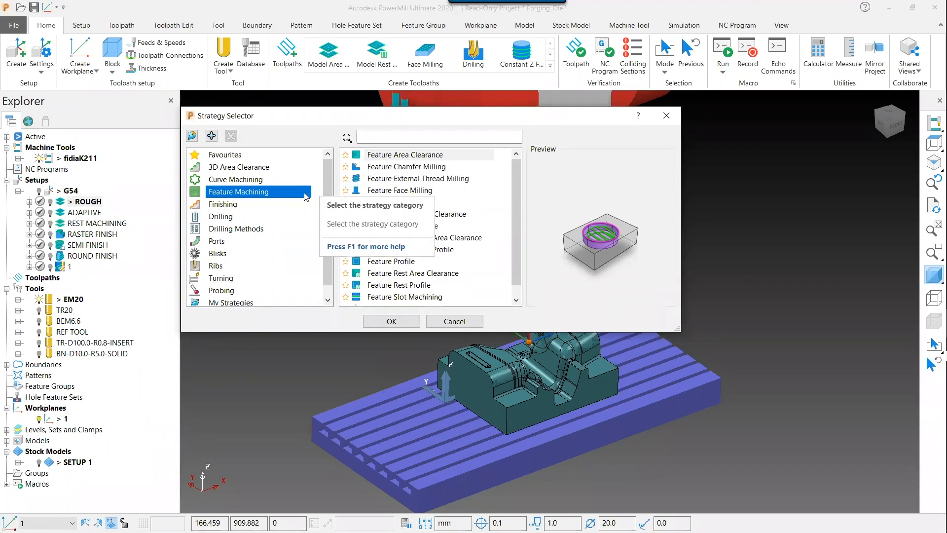
# Examine the Finishing, Blisks, Ports and Drilling Methods strategy categories, then close the selector without choosing one
pyautogui.click(251, 205)
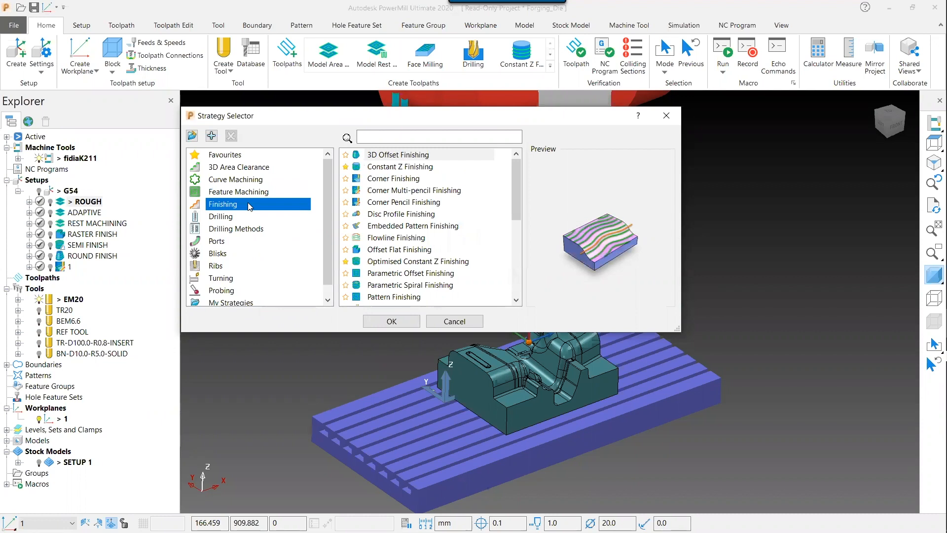
pyautogui.click(272, 172)
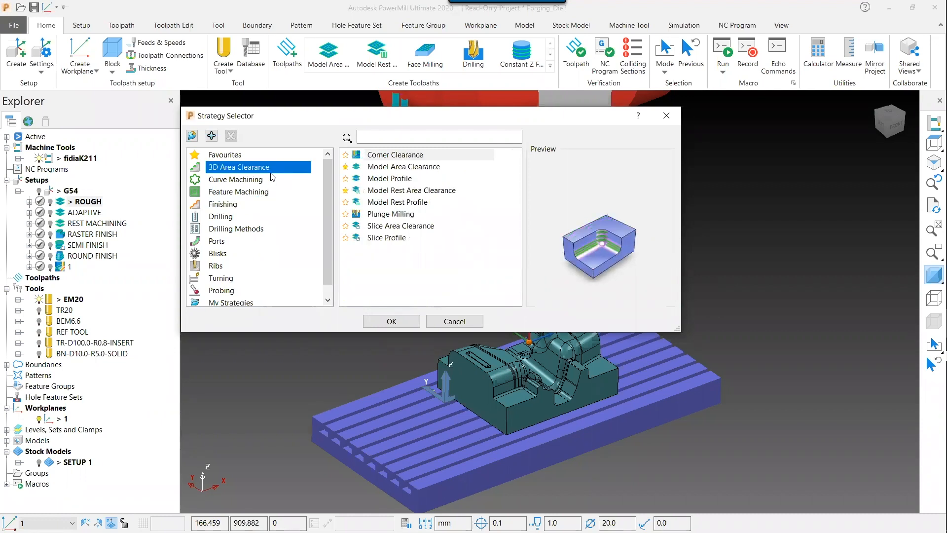
pyautogui.click(224, 253)
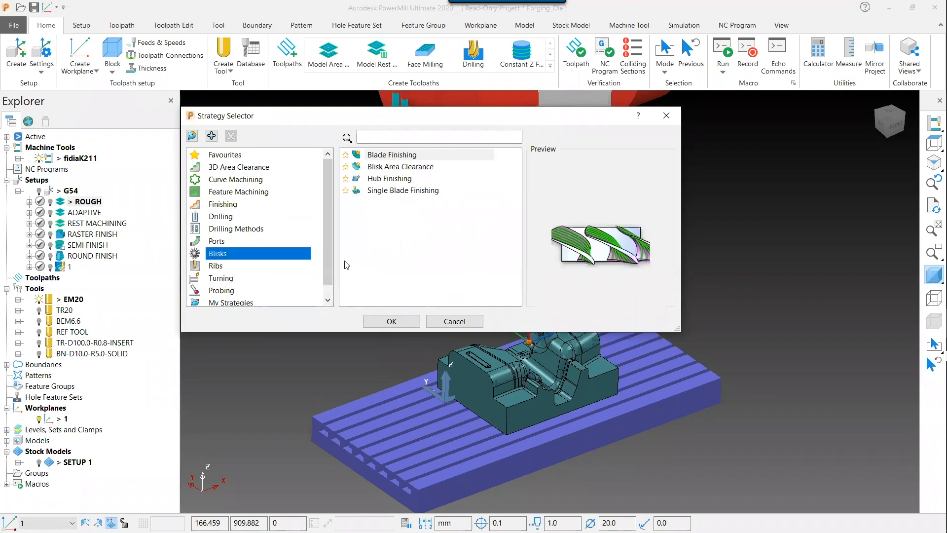
pyautogui.click(253, 241)
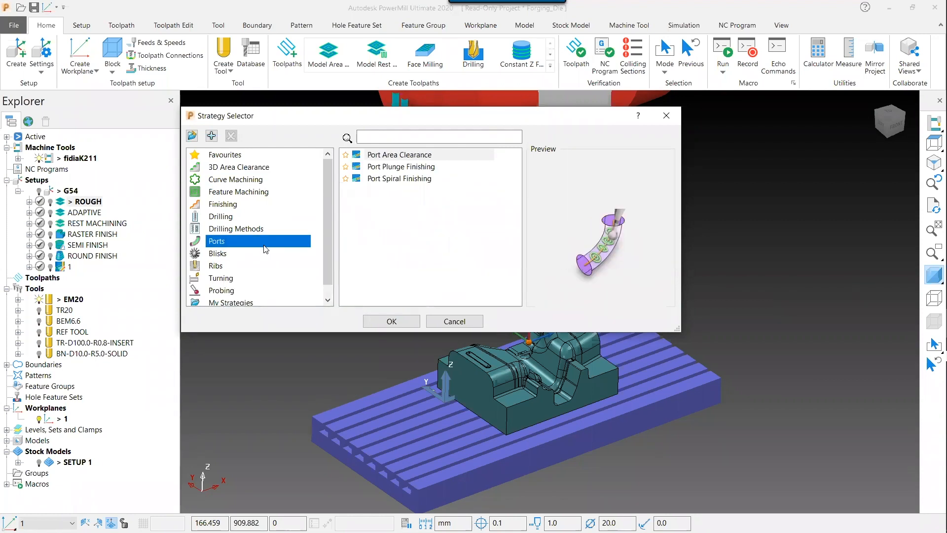
pyautogui.click(257, 253)
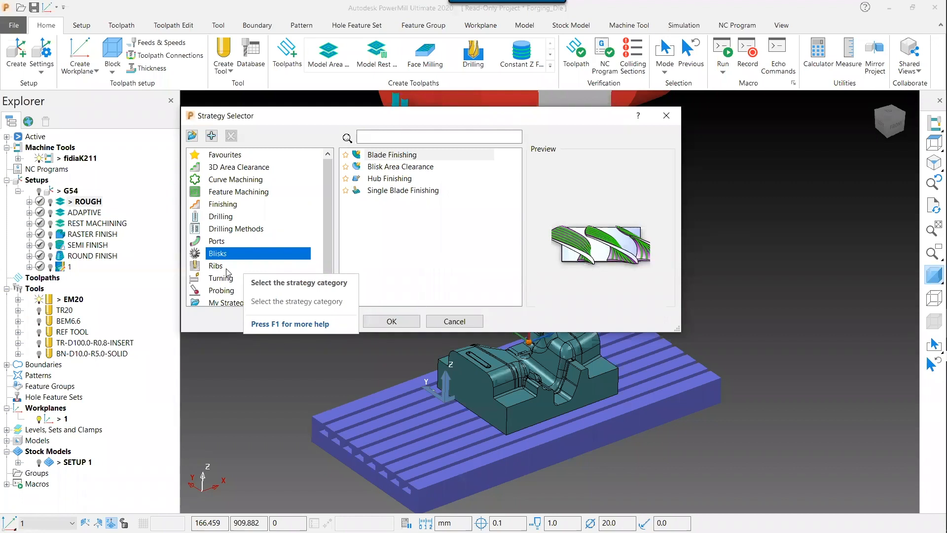
pyautogui.click(243, 266)
pyautogui.click(247, 254)
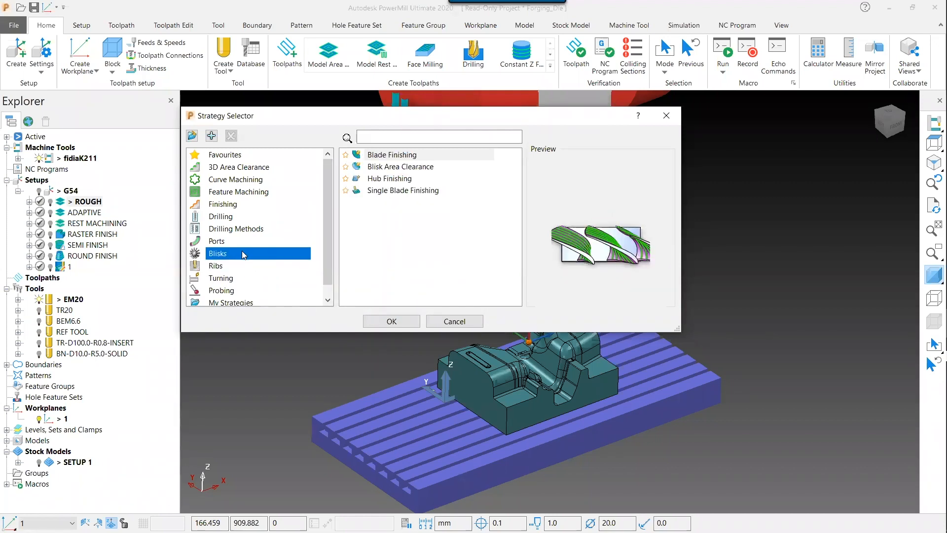
pyautogui.click(232, 242)
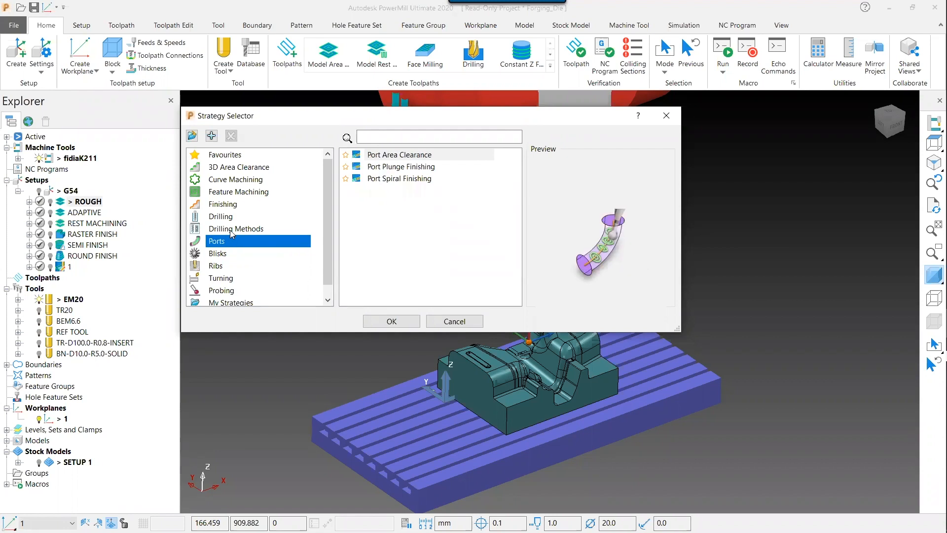
pyautogui.click(231, 230)
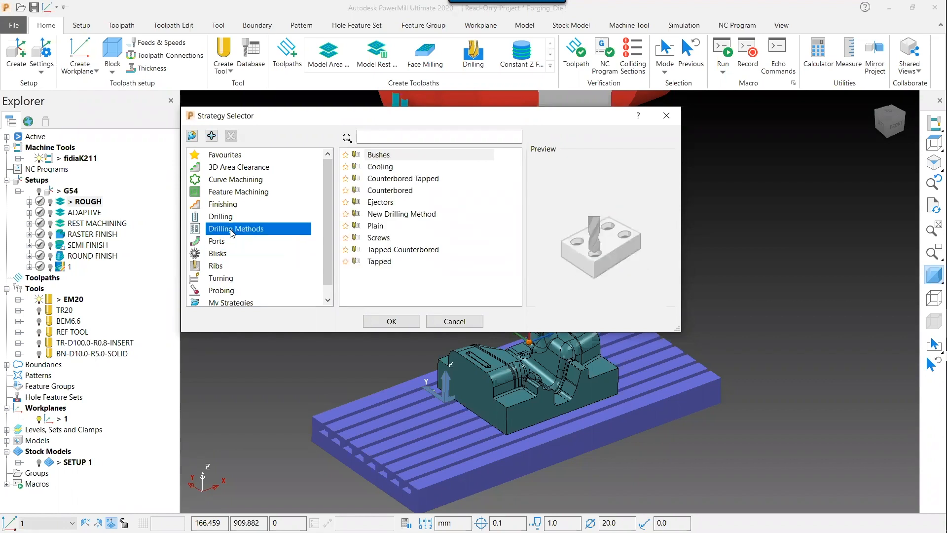
pyautogui.click(674, 119)
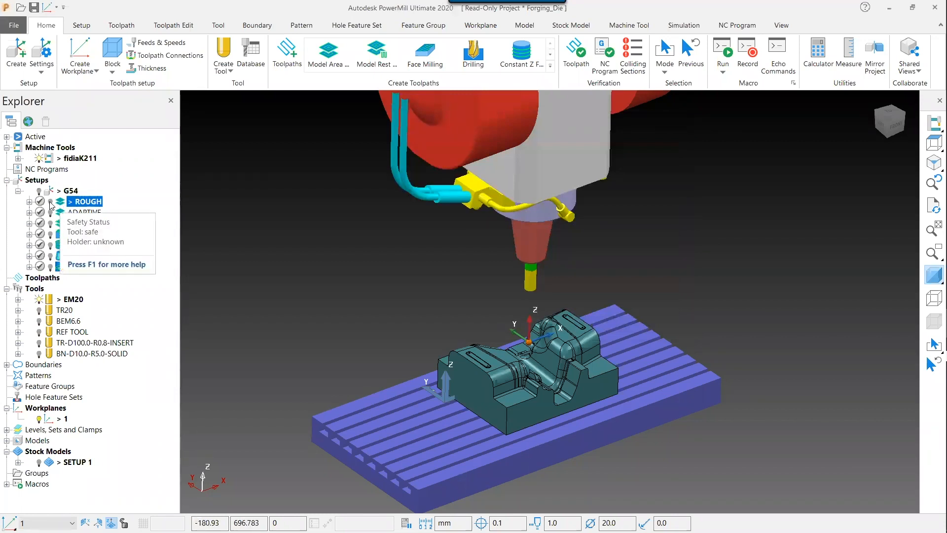
# Display the ROUGH toolpath on the model and view its toolpath statistics
pyautogui.click(50, 202)
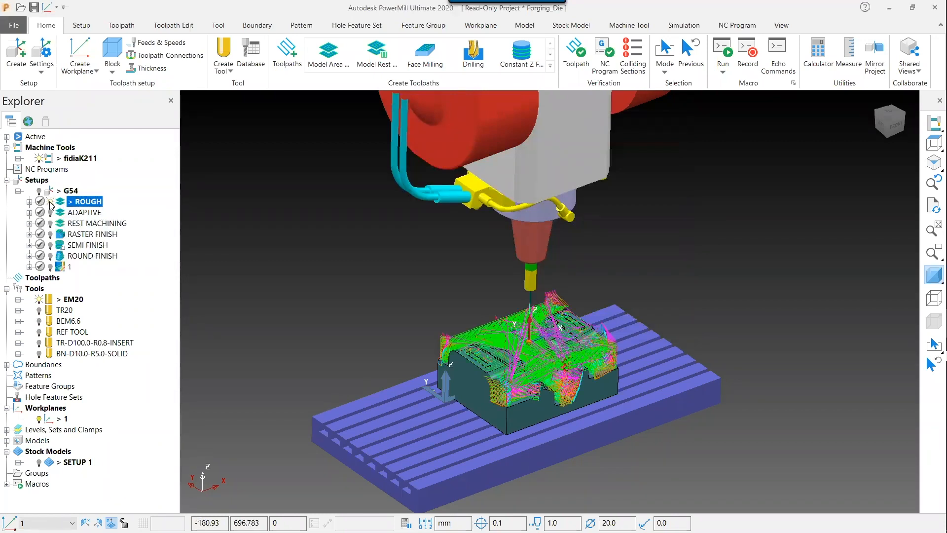
pyautogui.scroll(2, 505, 400)
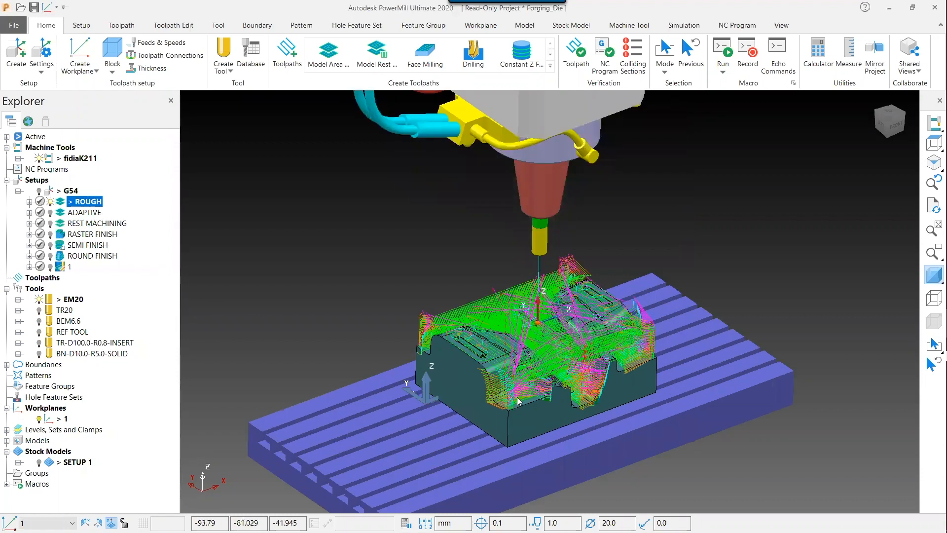
pyautogui.scroll(2, 518, 400)
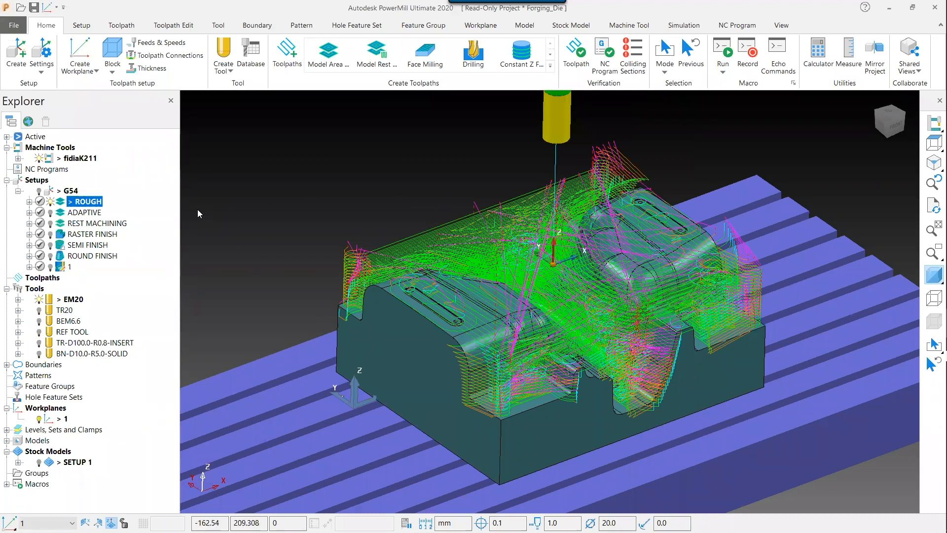
pyautogui.rightClick(86, 206)
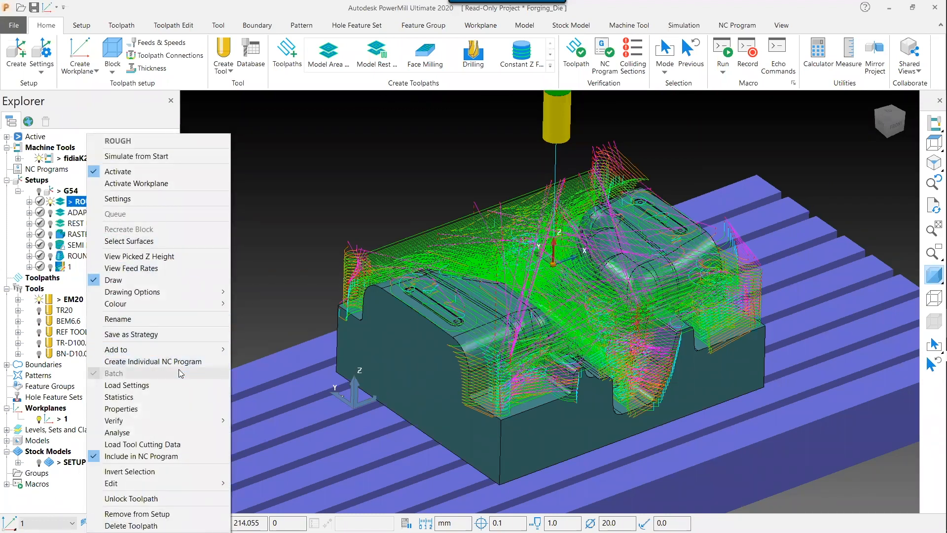
pyautogui.click(177, 397)
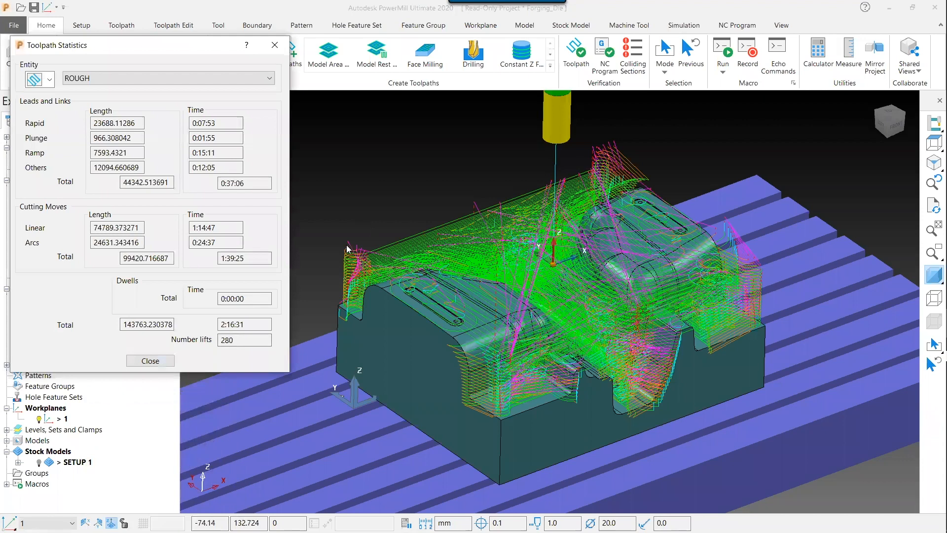
pyautogui.doubleClick(253, 327)
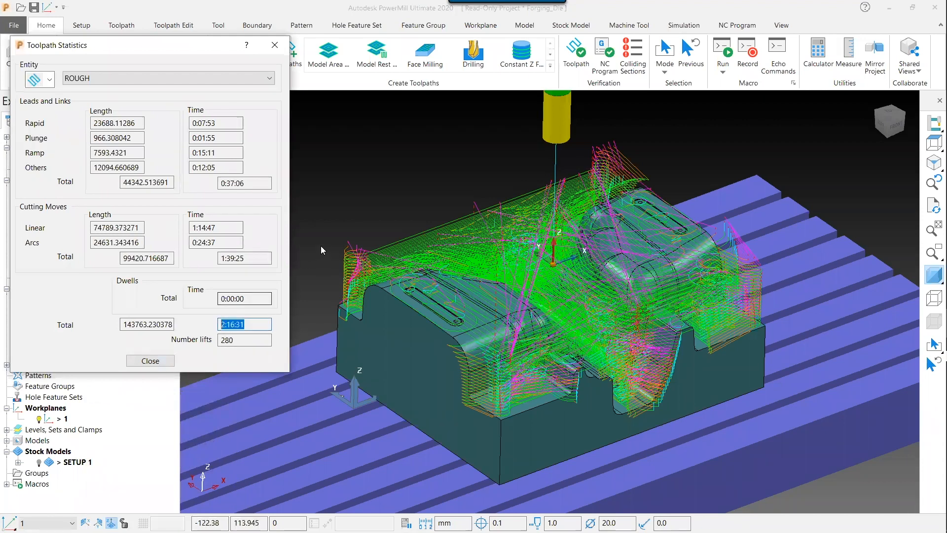
pyautogui.click(277, 44)
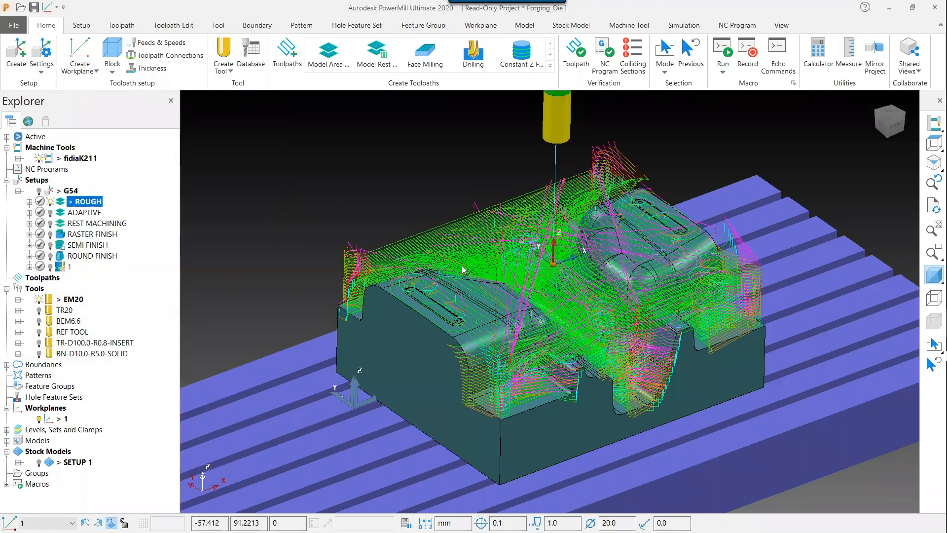
# Hide the ROUGH toolpath and make the ADAPTIVE toolpath the active one
pyautogui.click(51, 202)
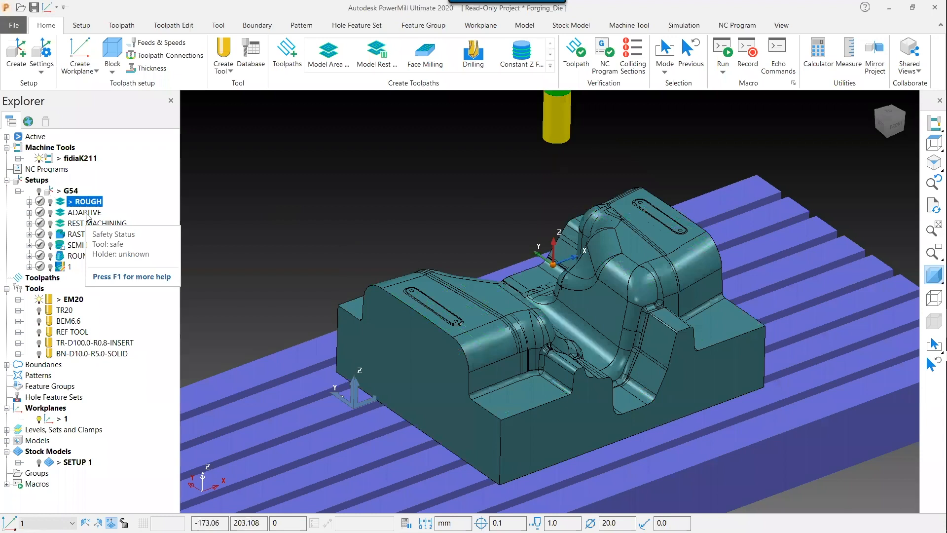
pyautogui.click(50, 212)
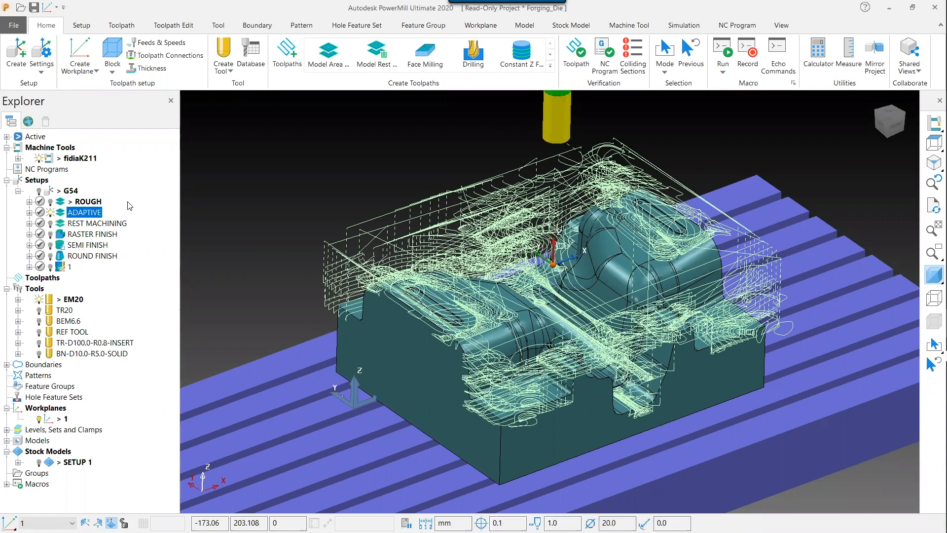
pyautogui.rightClick(84, 214)
pyautogui.click(116, 171)
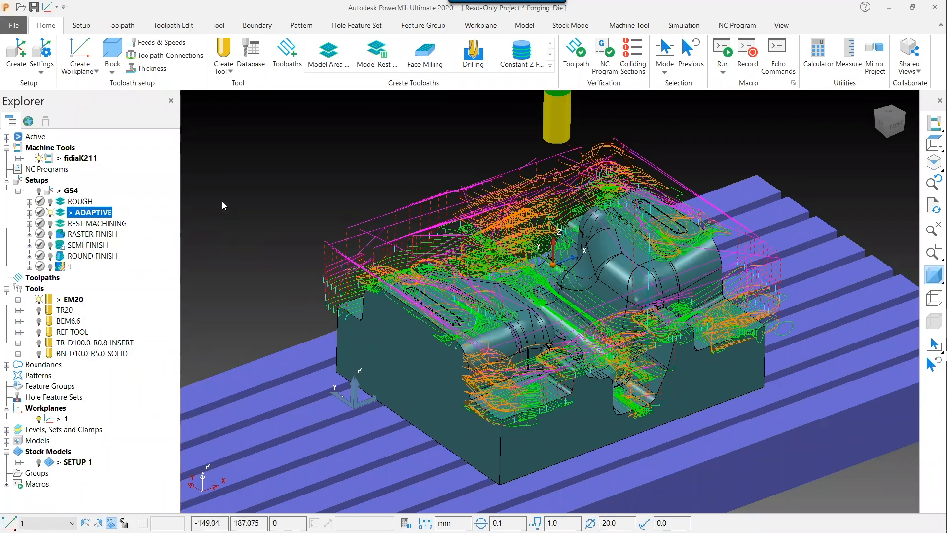
# Open the ADAPTIVE toolpath's settings and unlock the toolpath for editing, accepting the recalculation warning
pyautogui.rightClick(103, 216)
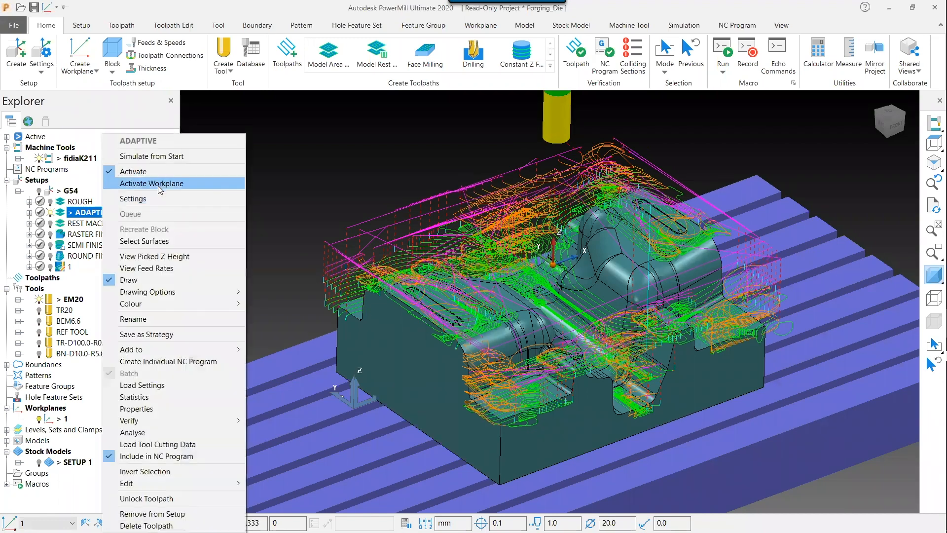
pyautogui.click(156, 197)
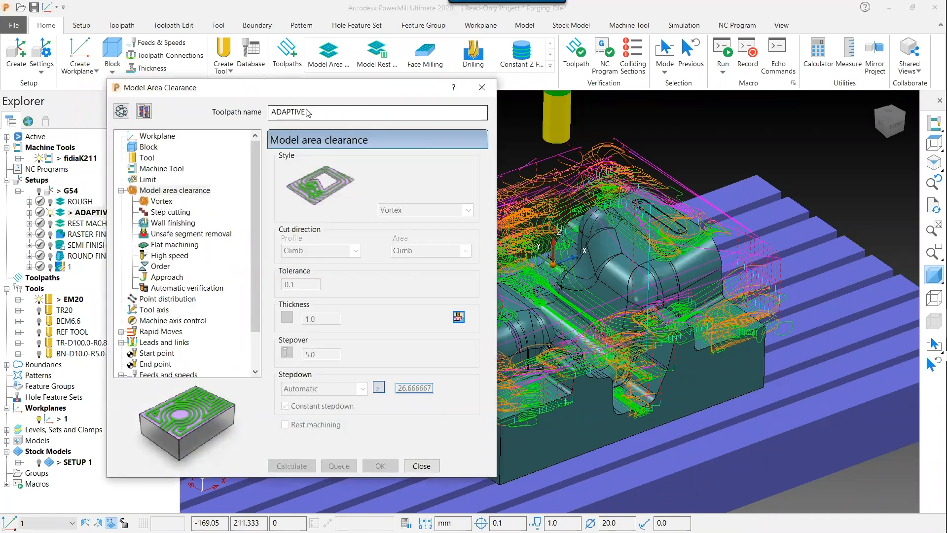
pyautogui.click(143, 112)
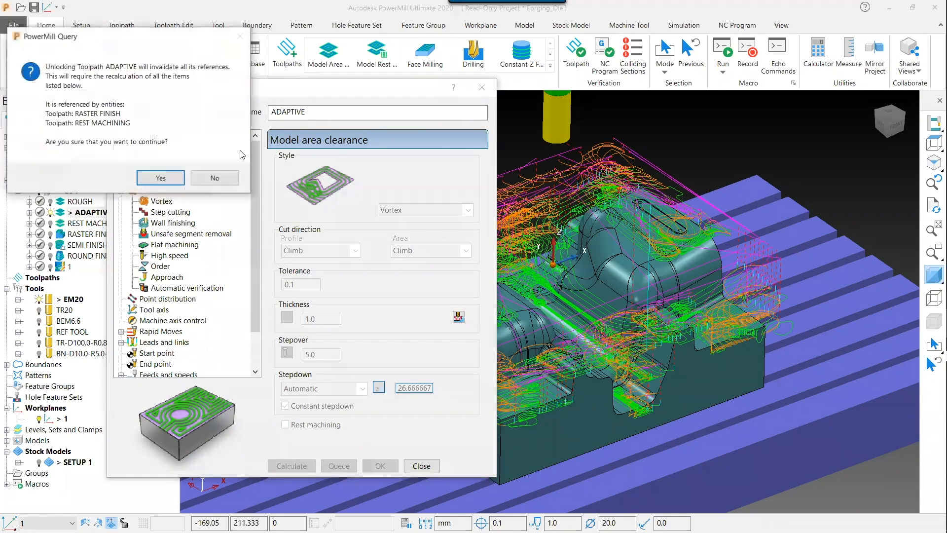
pyautogui.click(169, 177)
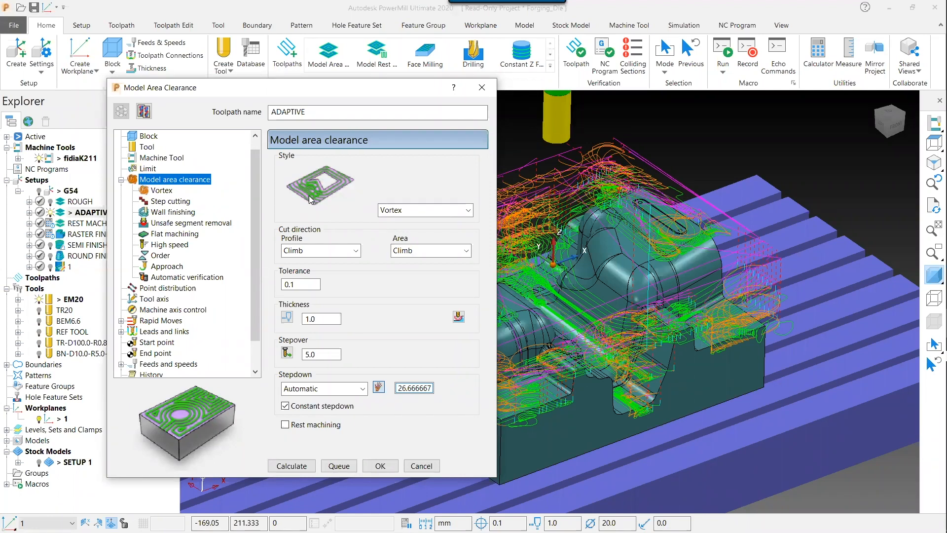
# Examine the Vortex, Step cutting, Wall finishing, Start point and Automatic verification pages, then close the dialog
pyautogui.click(171, 191)
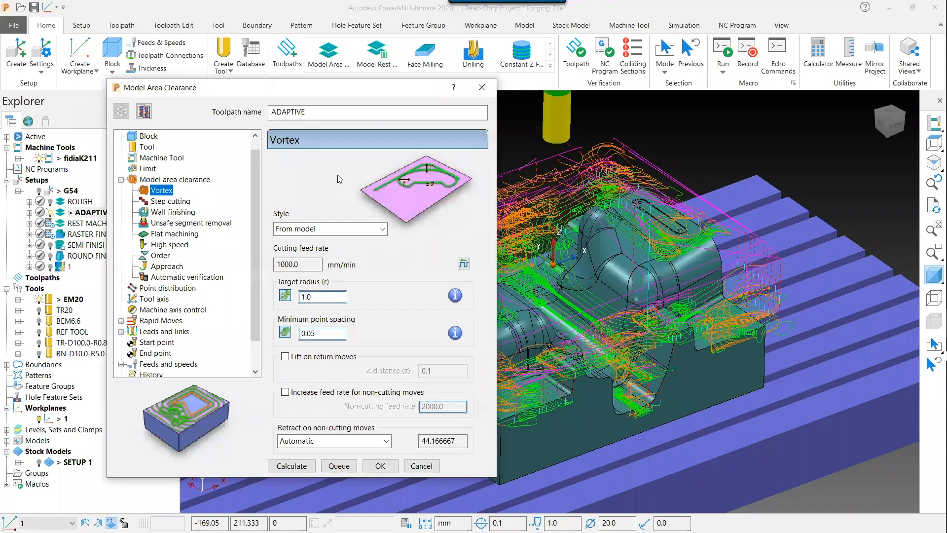
pyautogui.click(163, 203)
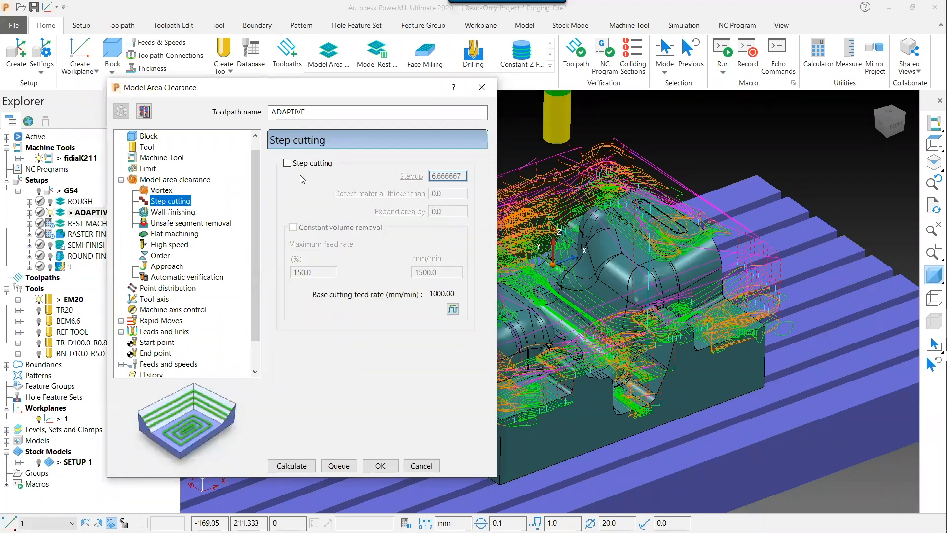
pyautogui.click(187, 213)
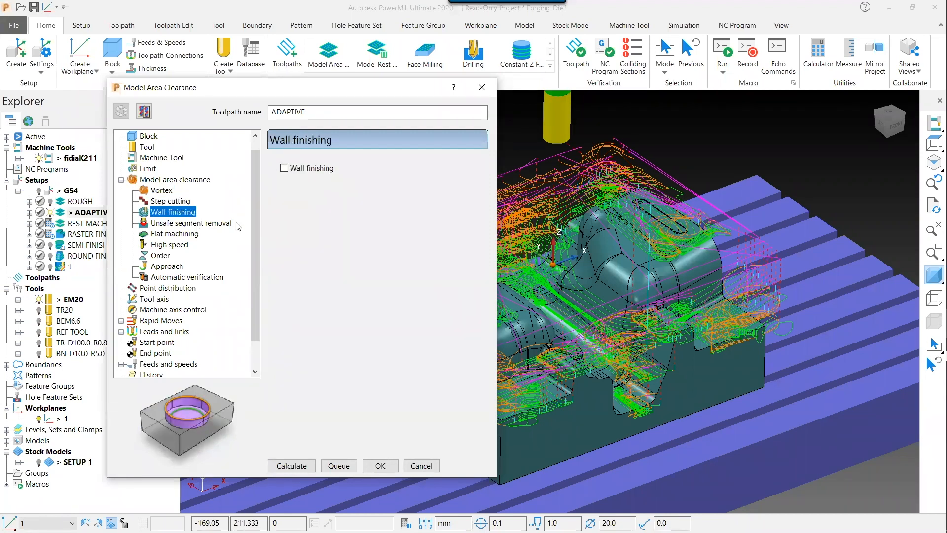
pyautogui.click(165, 347)
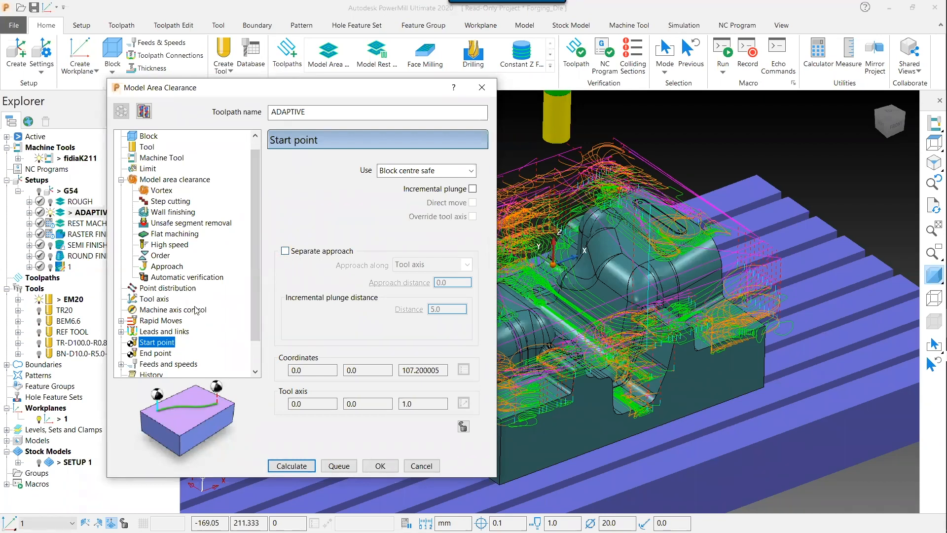
pyautogui.scroll(-1, 196, 310)
pyautogui.click(184, 245)
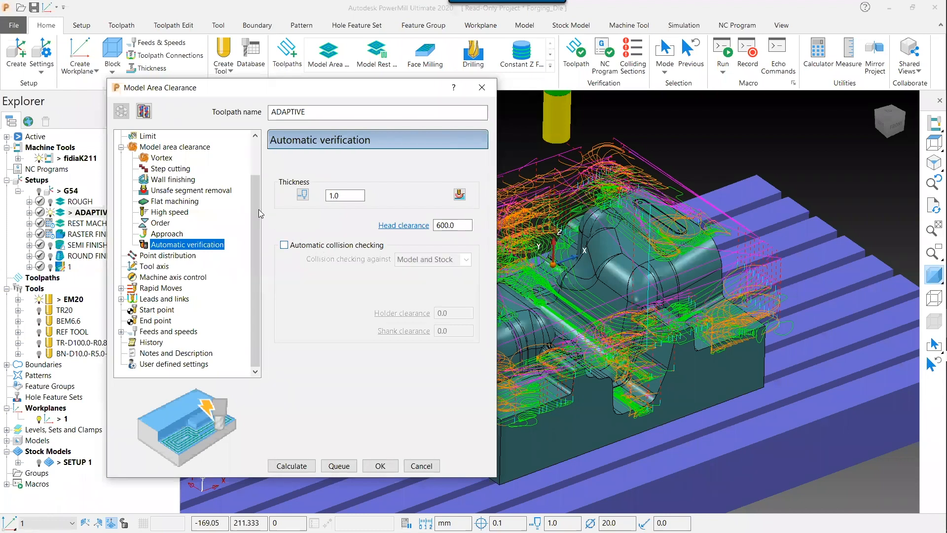
pyautogui.click(162, 158)
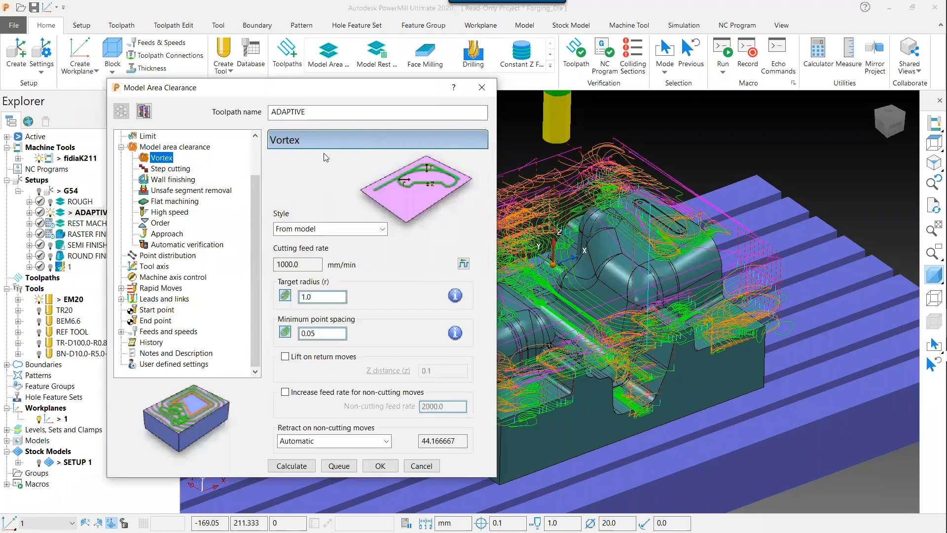
pyautogui.click(481, 88)
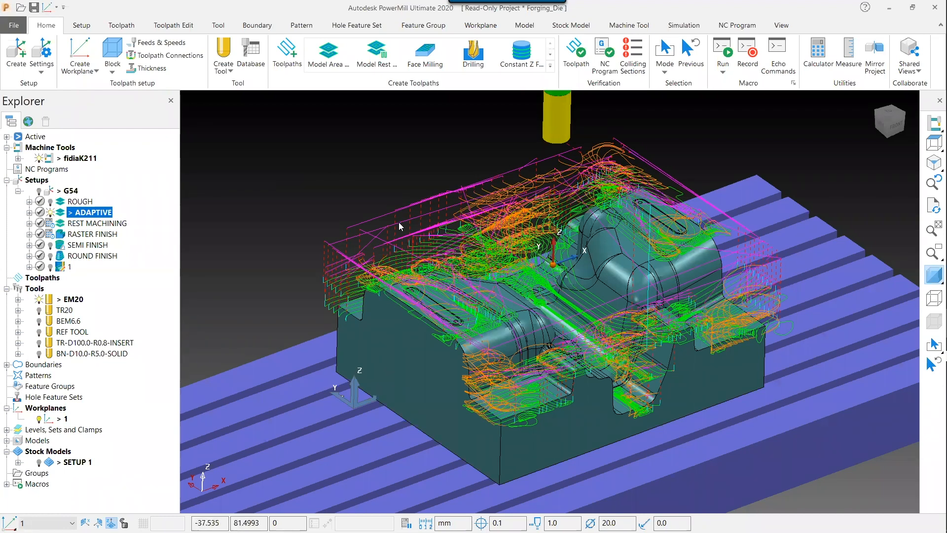
# View the ADAPTIVE toolpath's statistics and close the statistics window
pyautogui.rightClick(96, 215)
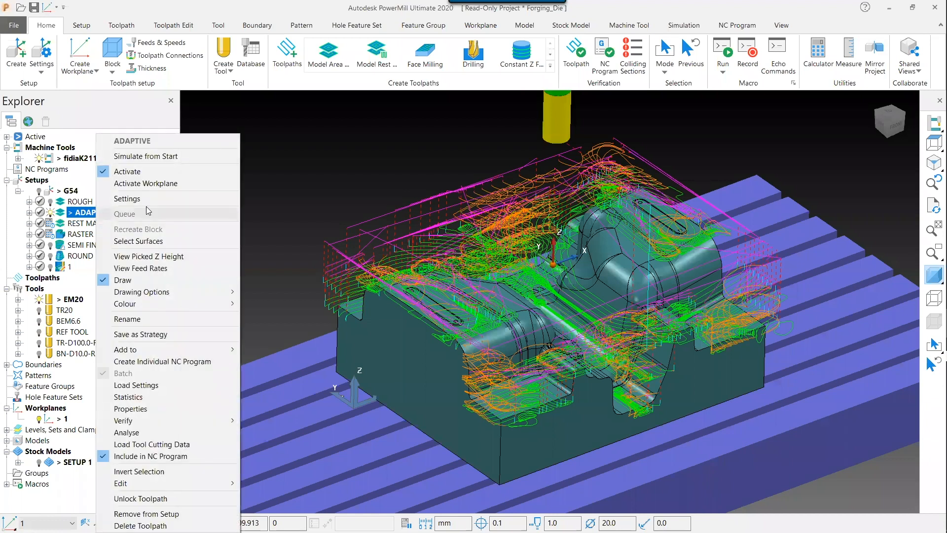
pyautogui.click(182, 399)
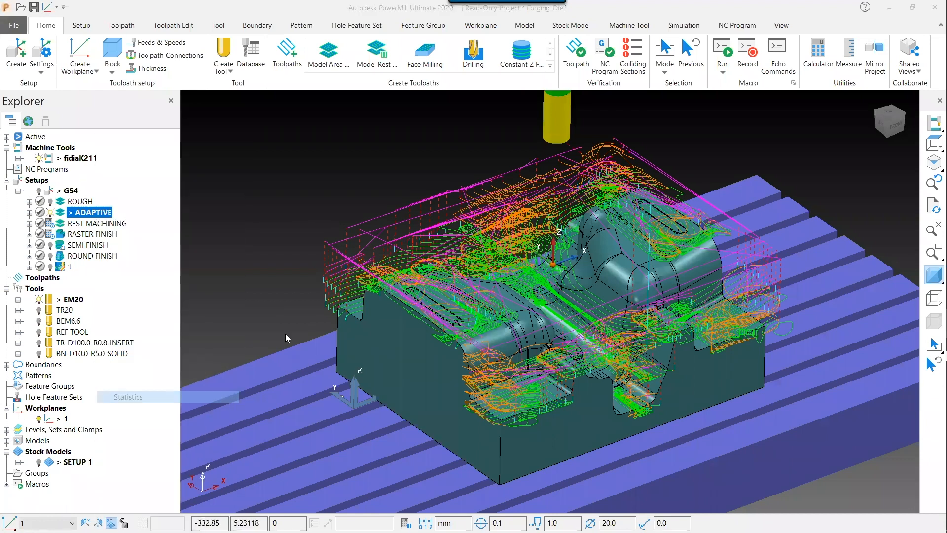
pyautogui.moveTo(253, 324); pyautogui.dragTo(218, 324)
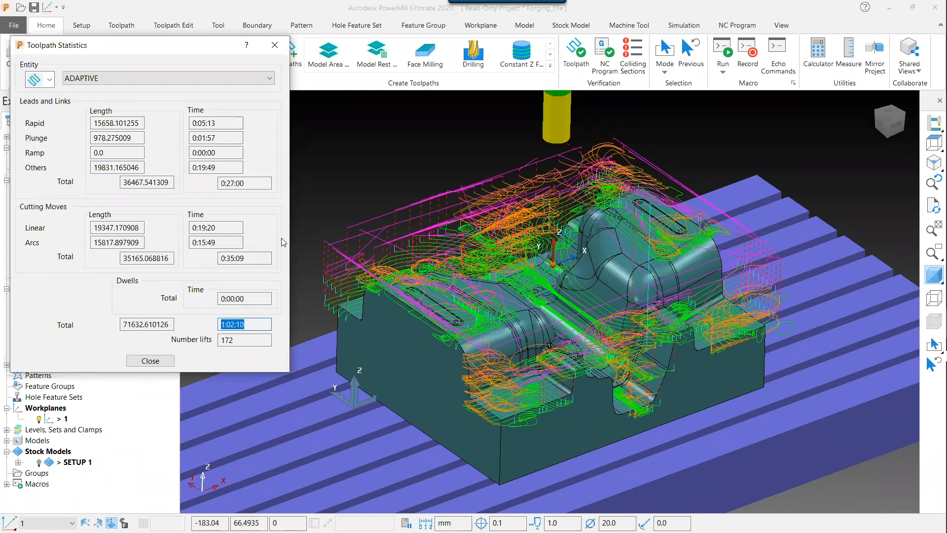
pyautogui.click(273, 50)
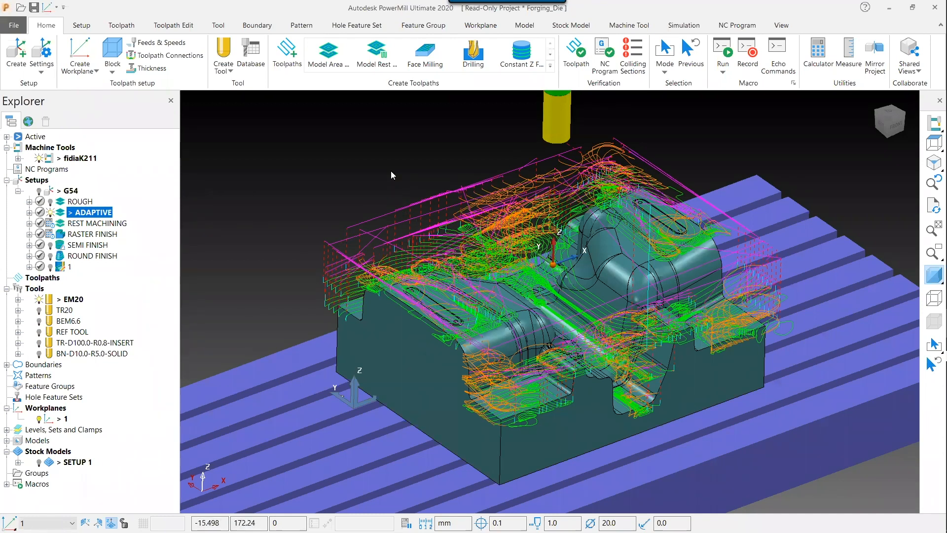
# Hide the ADAPTIVE toolpath and calculate the SETUP 1 stock model
pyautogui.click(50, 213)
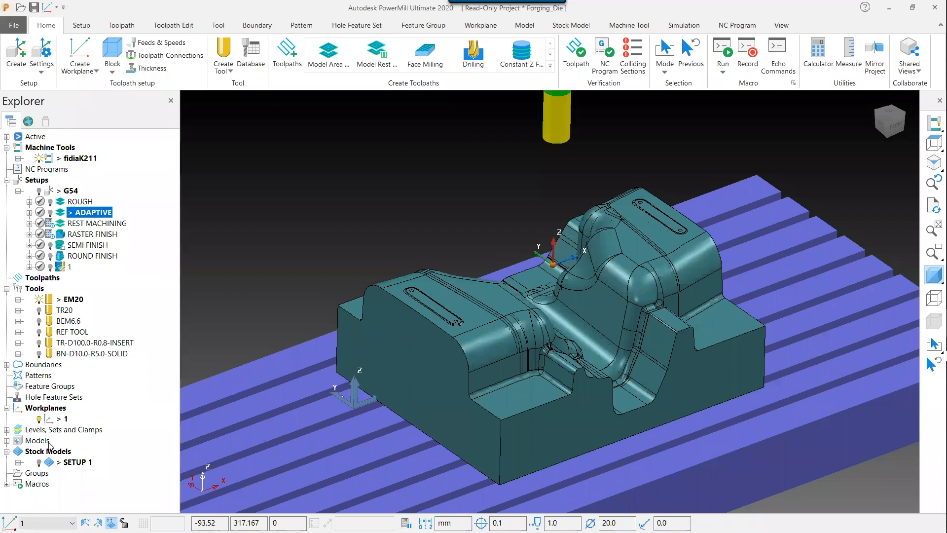
pyautogui.click(40, 462)
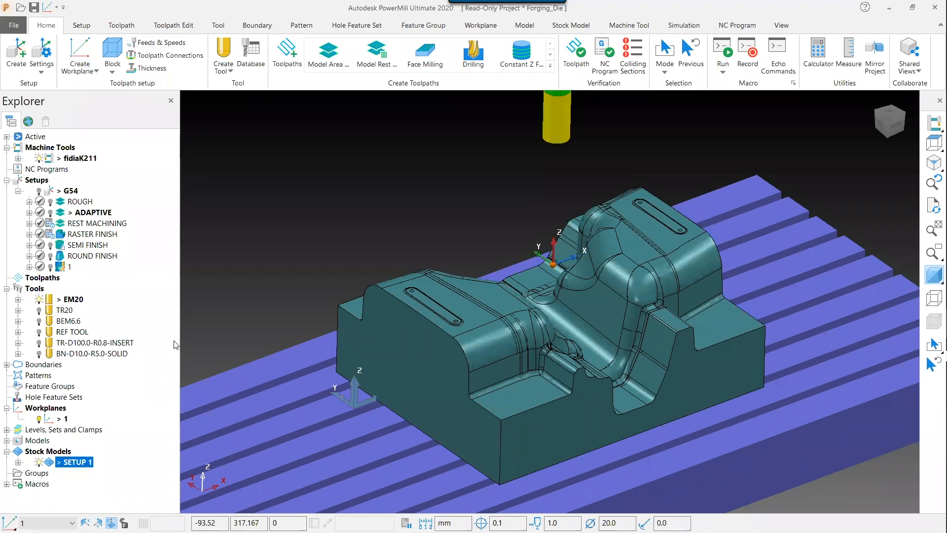
pyautogui.moveTo(176, 345)
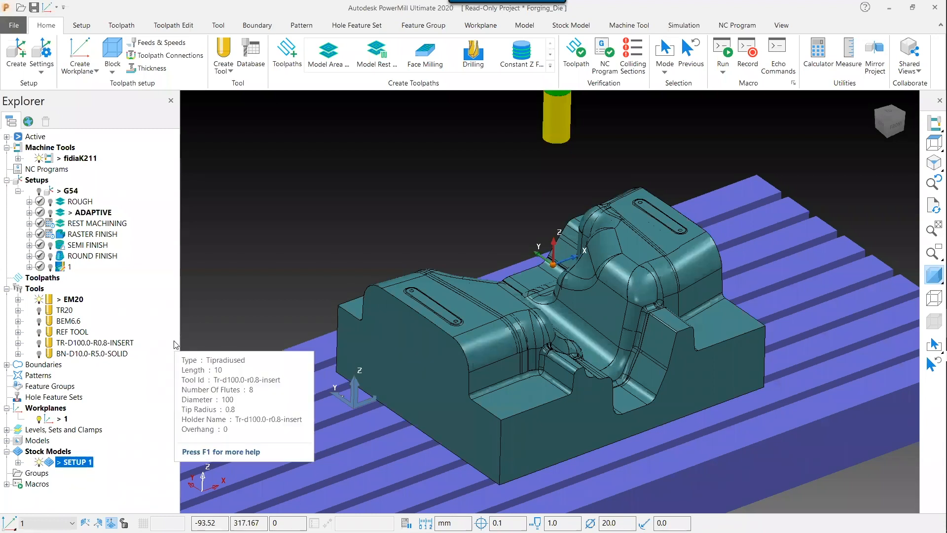
pyautogui.rightClick(69, 463)
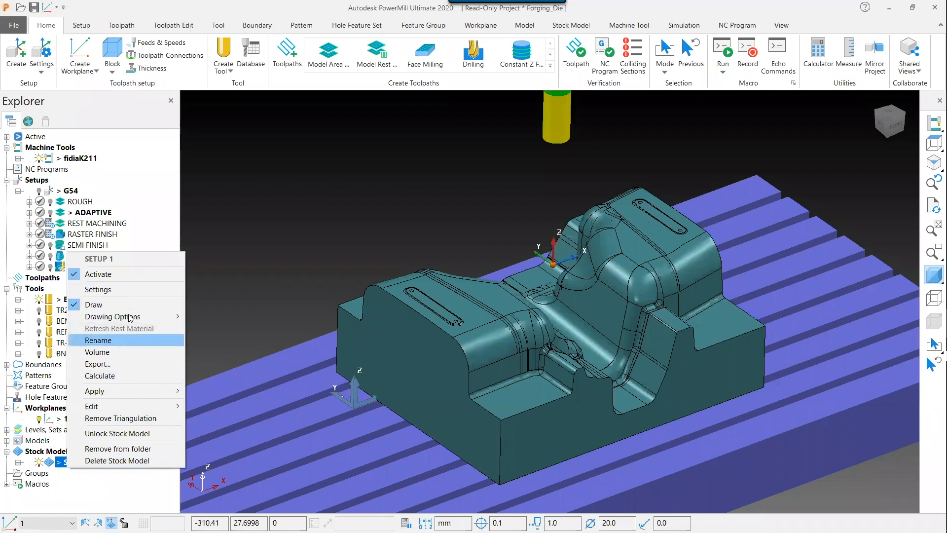
pyautogui.click(115, 375)
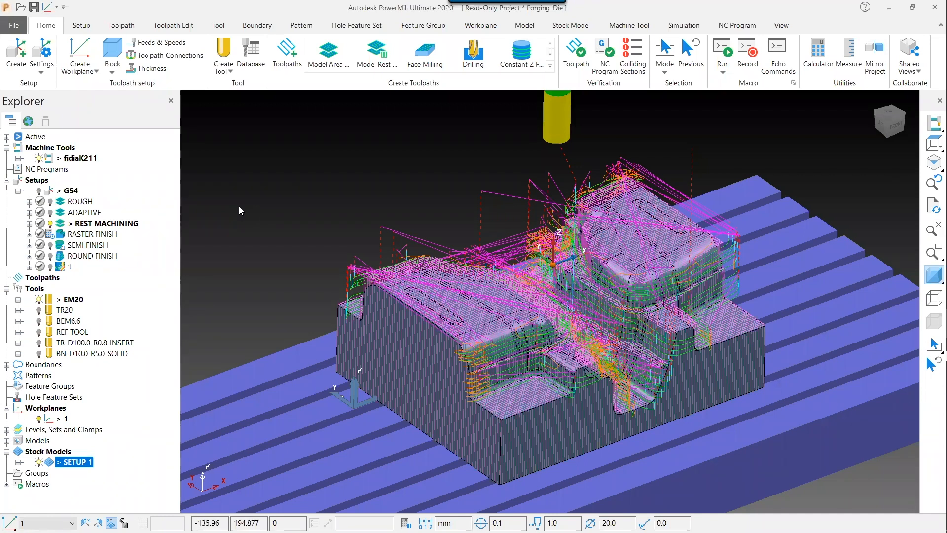
# Display the SETUP 1 stock model as shaded
pyautogui.rightClick(69, 467)
pyautogui.moveTo(155, 320)
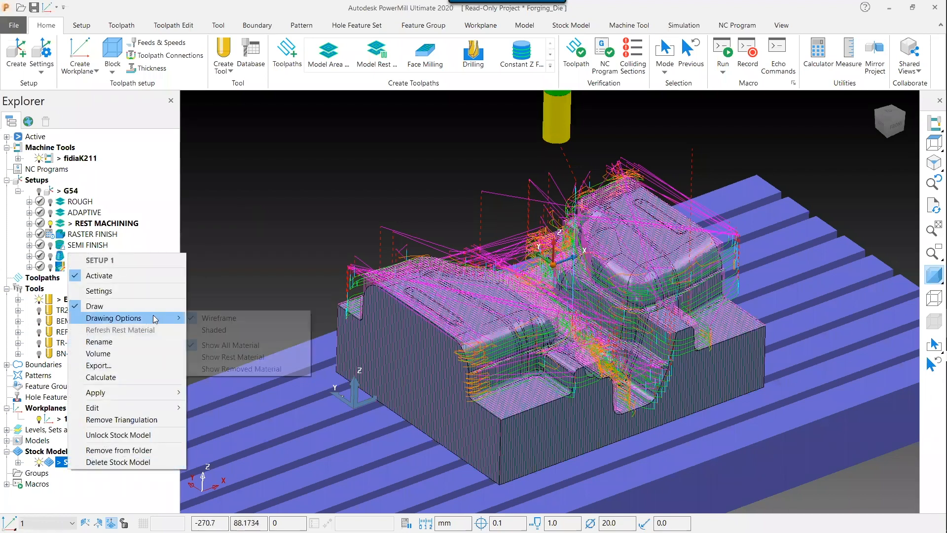
pyautogui.click(217, 330)
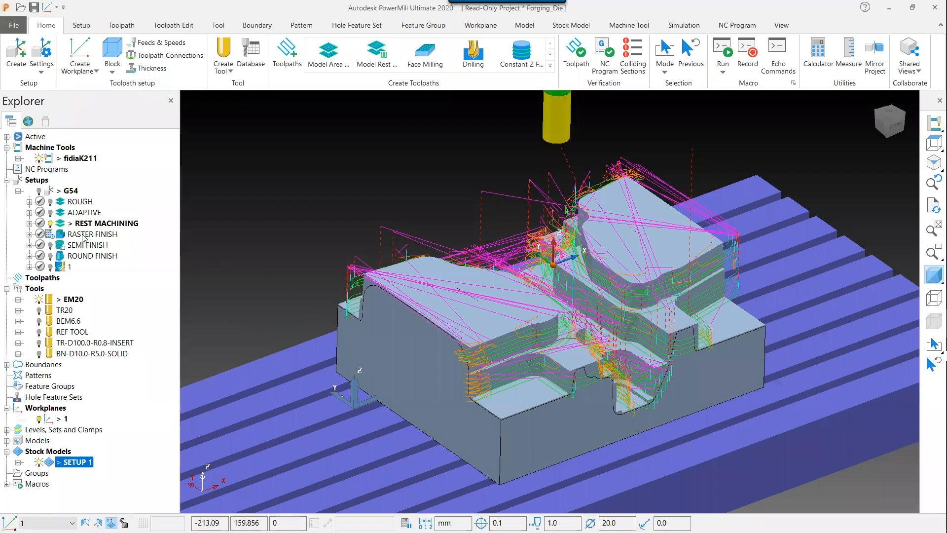
# Hide the REST MACHINING toolpath so only the shaded stock model shows
pyautogui.click(51, 224)
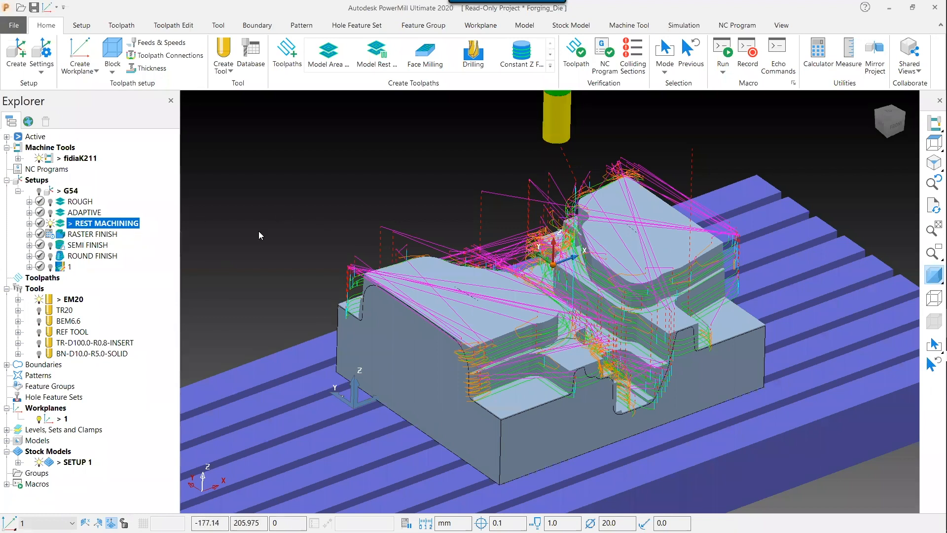
pyautogui.moveTo(333, 224); pyautogui.dragTo(338, 219, button='middle')
pyautogui.scroll(-3, 338, 219)
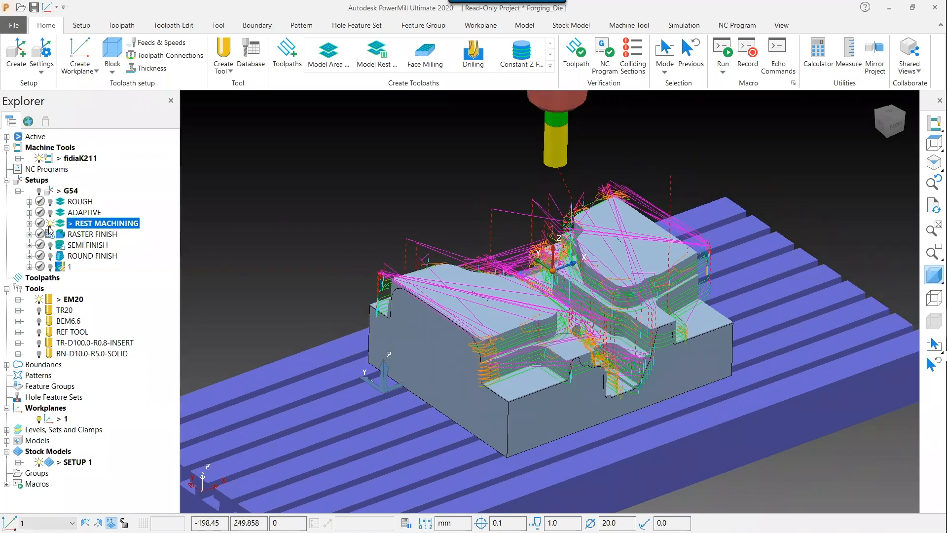
pyautogui.click(50, 223)
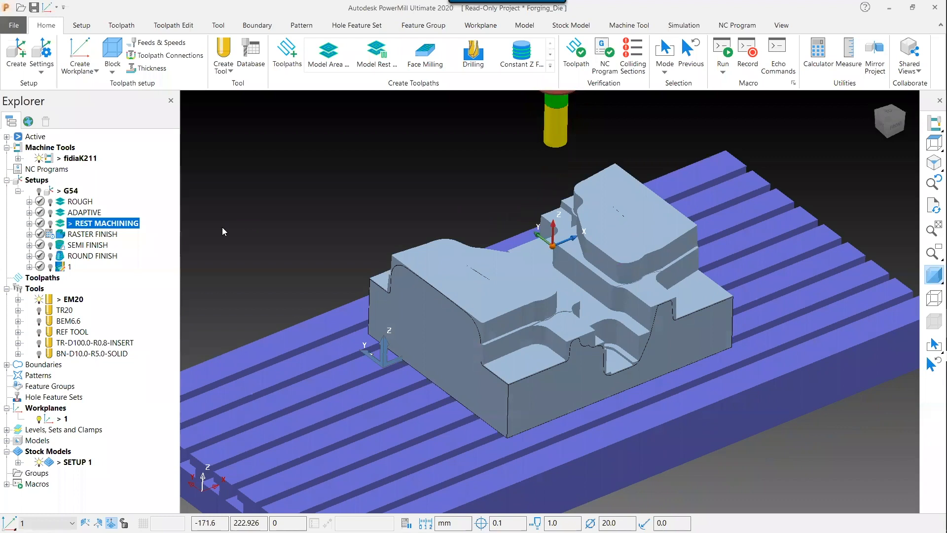
# Expand the SETUP 1 stock model's contents, activate toolpath 1 and recalculate the stock model
pyautogui.click(18, 463)
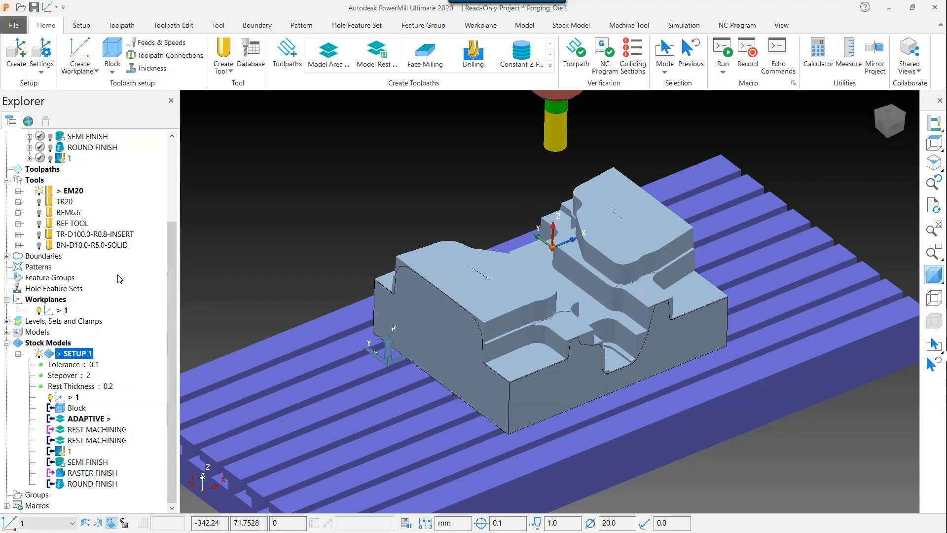
pyautogui.scroll(1, 111, 222)
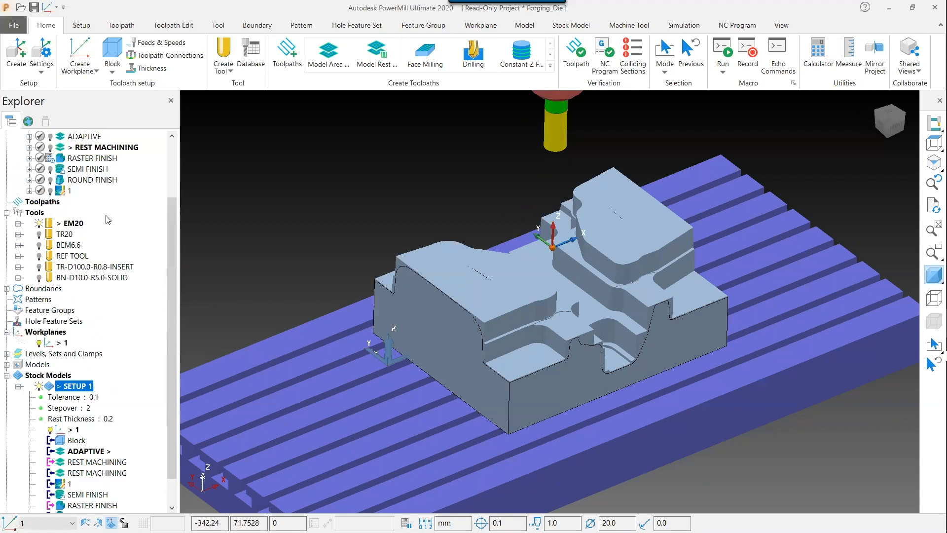
pyautogui.rightClick(69, 193)
pyautogui.click(115, 173)
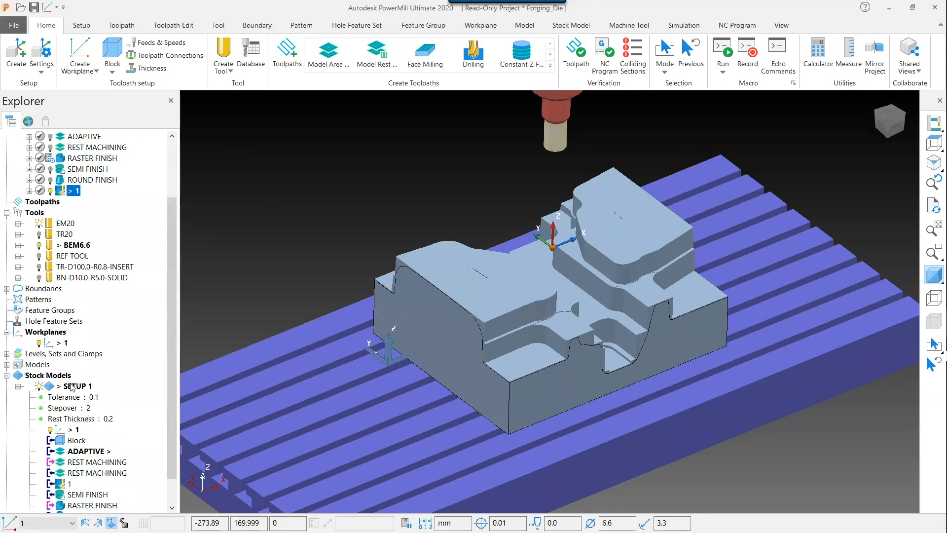
pyautogui.rightClick(72, 386)
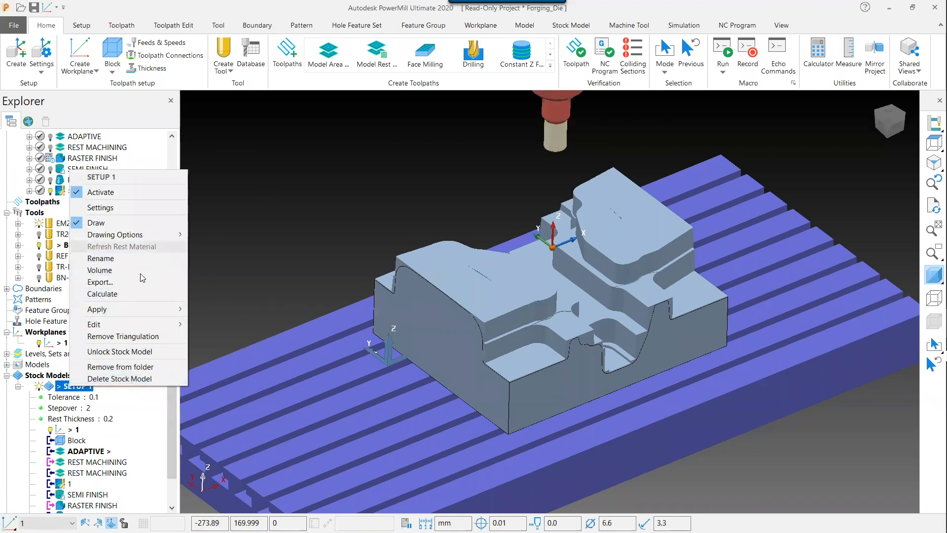
pyautogui.click(138, 294)
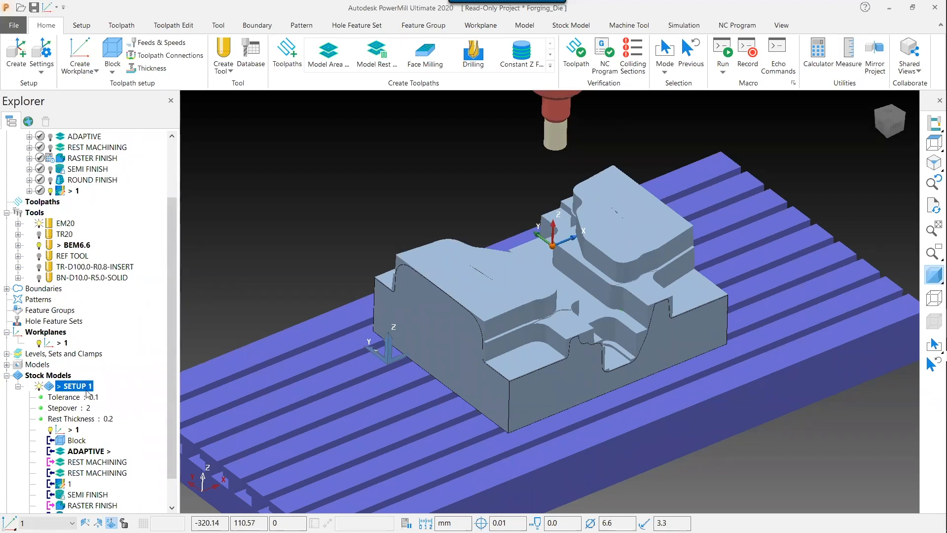
# Activate the ROUND FINISH stage within the SETUP 1 stock model
pyautogui.scroll(-1, 94, 444)
pyautogui.rightClick(91, 484)
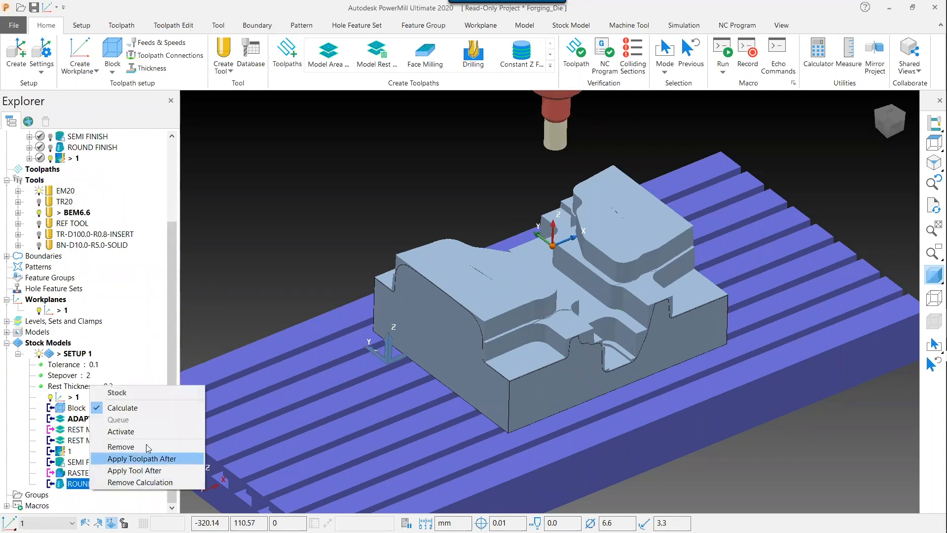
pyautogui.click(130, 430)
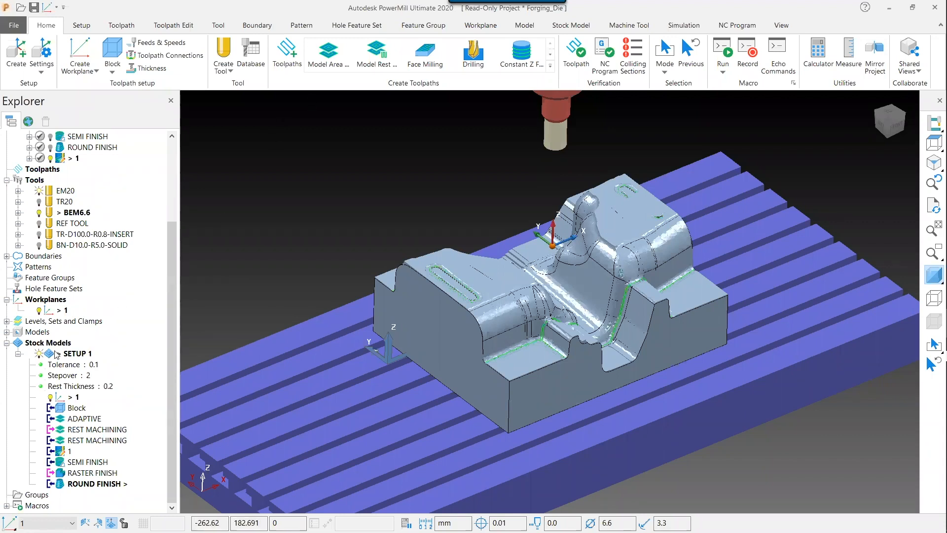
# Hide the SETUP 1 stock model and turn off the shaded model display
pyautogui.click(39, 354)
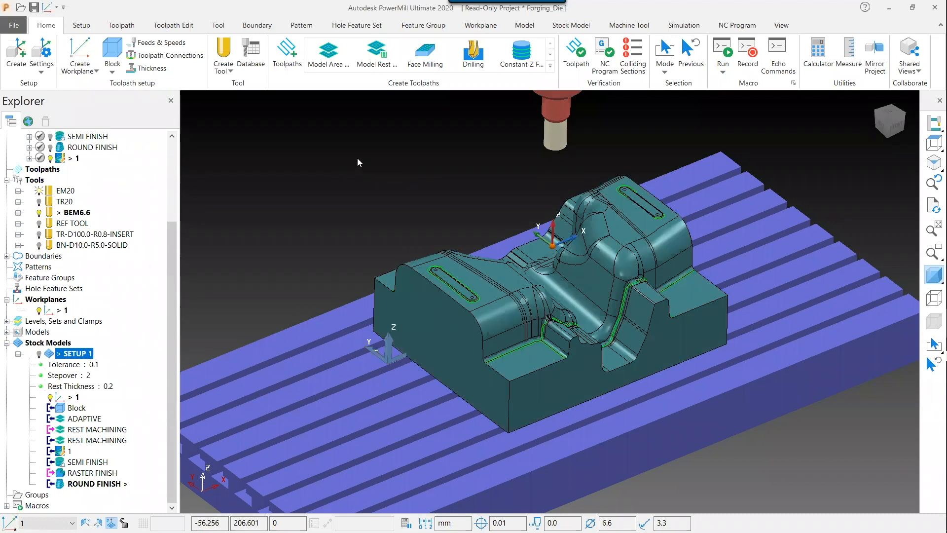
pyautogui.moveTo(358, 158)
pyautogui.mouseDown(button='middle')
pyautogui.moveTo(400, 152)
pyautogui.moveTo(458, 165)
pyautogui.mouseUp(button='middle')
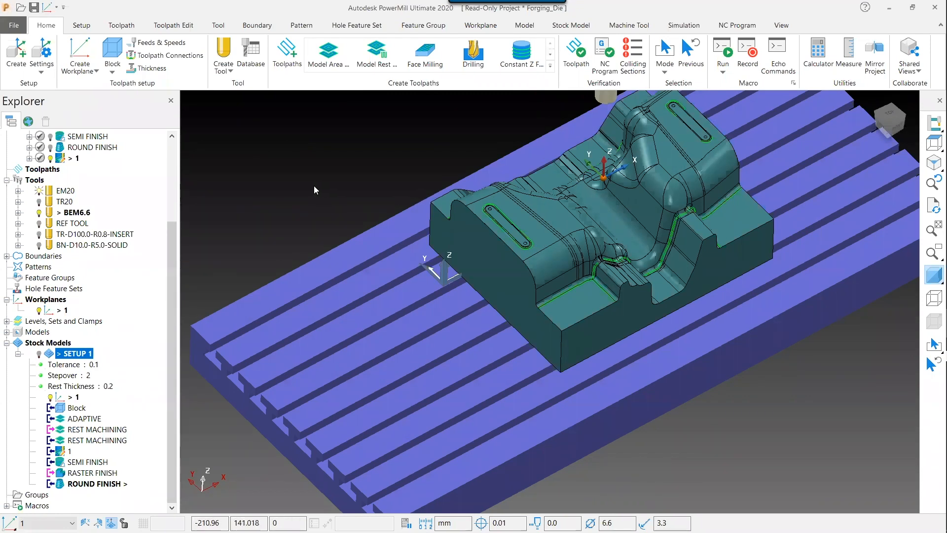
pyautogui.moveTo(169, 241); pyautogui.dragTo(165, 151)
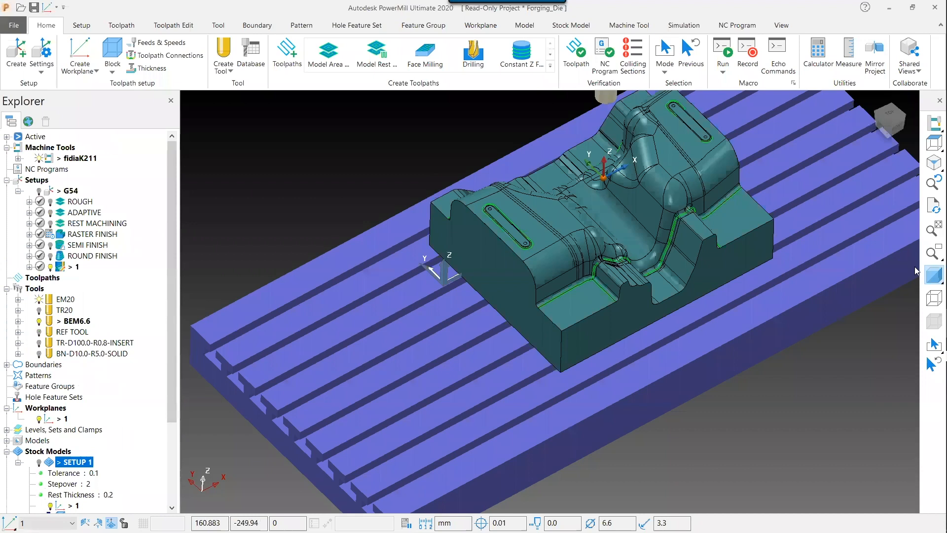
pyautogui.click(932, 274)
pyautogui.moveTo(852, 252)
pyautogui.mouseDown(button='middle')
pyautogui.moveTo(695, 236)
pyautogui.moveTo(535, 274)
pyautogui.moveTo(506, 320)
pyautogui.moveTo(547, 332)
pyautogui.mouseUp(button='middle')
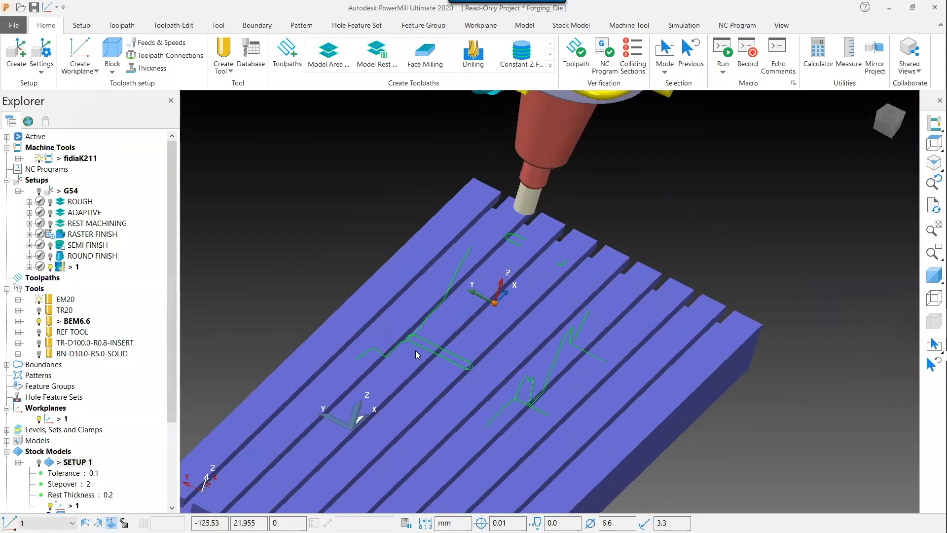
# Delete the selected toolpath segment near the tool using the Delete Selected TP Segment user macro
pyautogui.moveTo(530, 341); pyautogui.dragTo(536, 336, button='middle')
pyautogui.moveTo(512, 196); pyautogui.dragTo(587, 254)
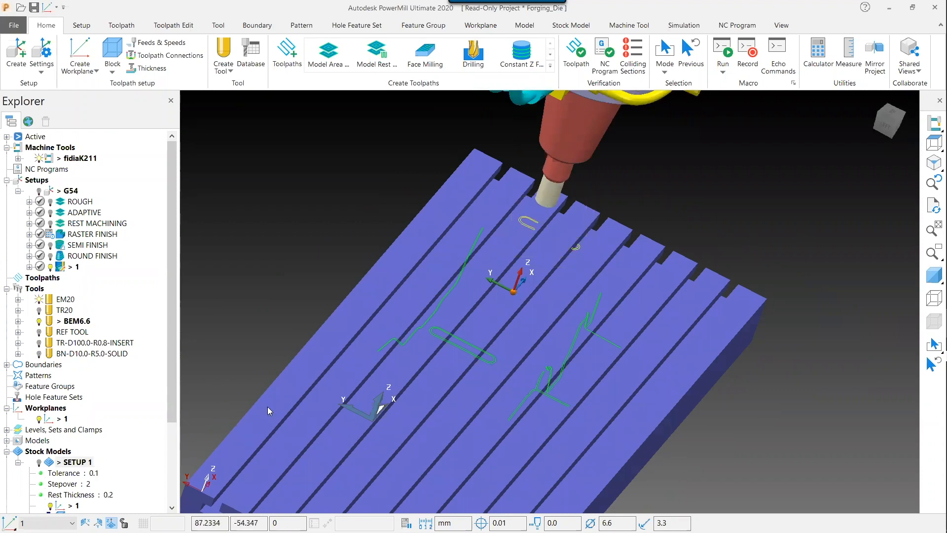
pyautogui.scroll(-3, 136, 410)
pyautogui.scroll(-1, 137, 410)
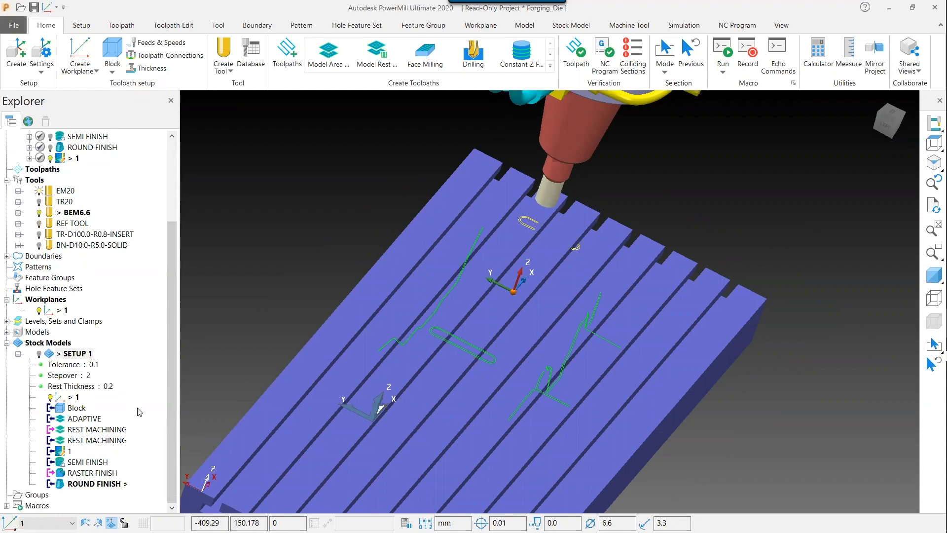
pyautogui.rightClick(142, 409)
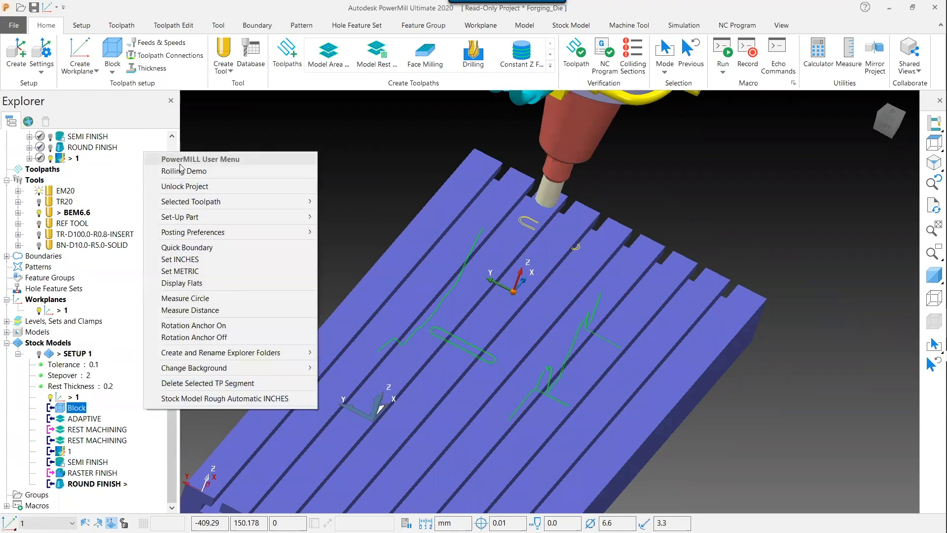
pyautogui.click(219, 384)
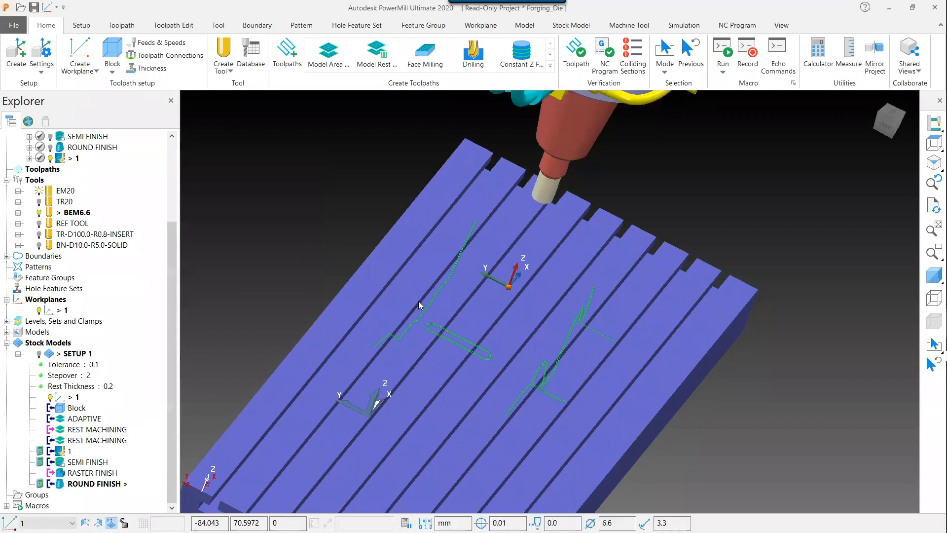
# Delete the slot-shaped toolpath segment with the Delete Selected TP Segment macro as well
pyautogui.moveTo(418, 301); pyautogui.dragTo(392, 281, button='middle')
pyautogui.moveTo(384, 277); pyautogui.dragTo(465, 338)
pyautogui.rightClick(143, 357)
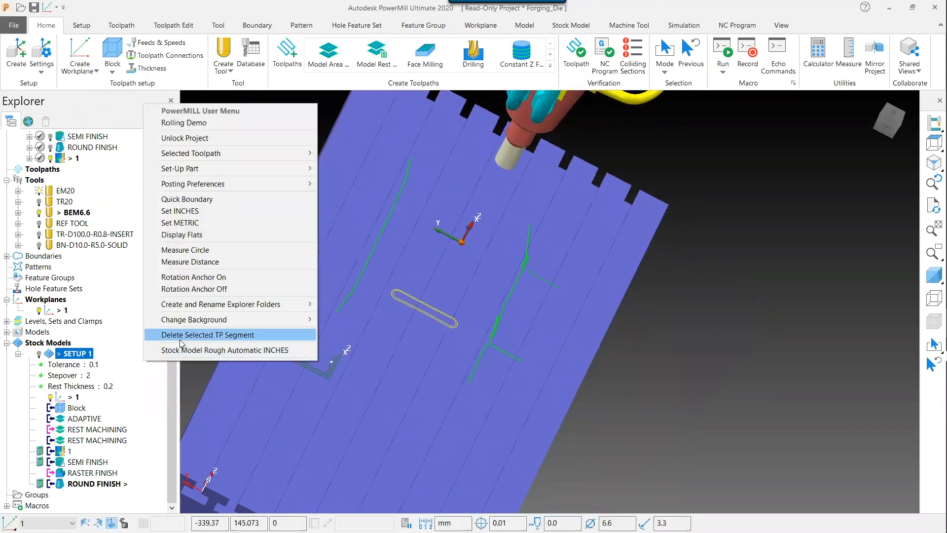
pyautogui.click(181, 338)
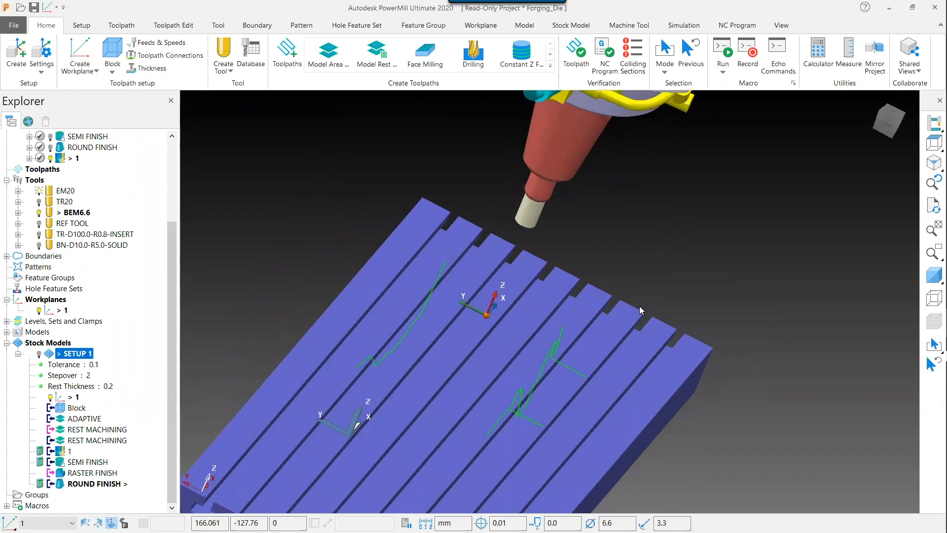
# Simulate toolpath 1 from the start
pyautogui.scroll(1, 85, 195)
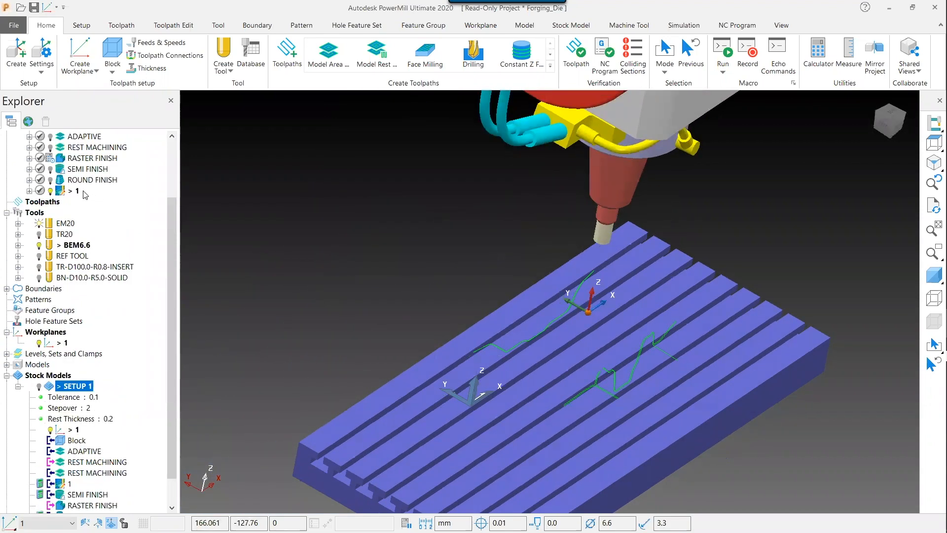
pyautogui.rightClick(78, 191)
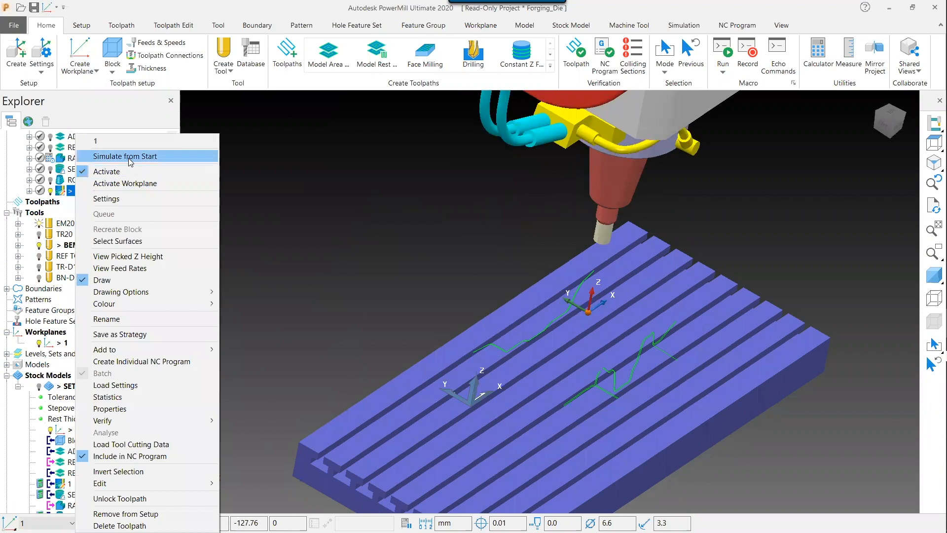
pyautogui.click(125, 156)
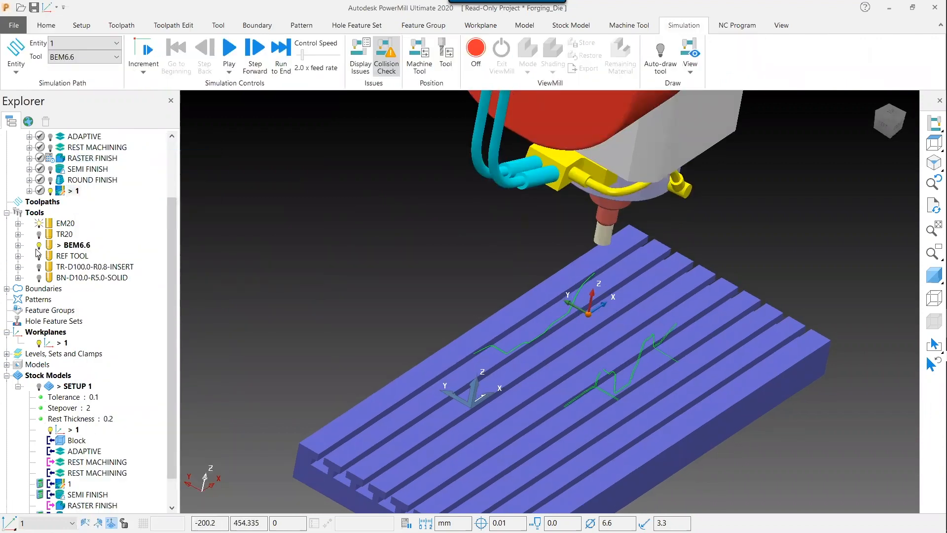
# Change the graphics window to a white background using the user menu macro
pyautogui.click(40, 223)
pyautogui.moveTo(374, 258); pyautogui.dragTo(733, 191, button='middle')
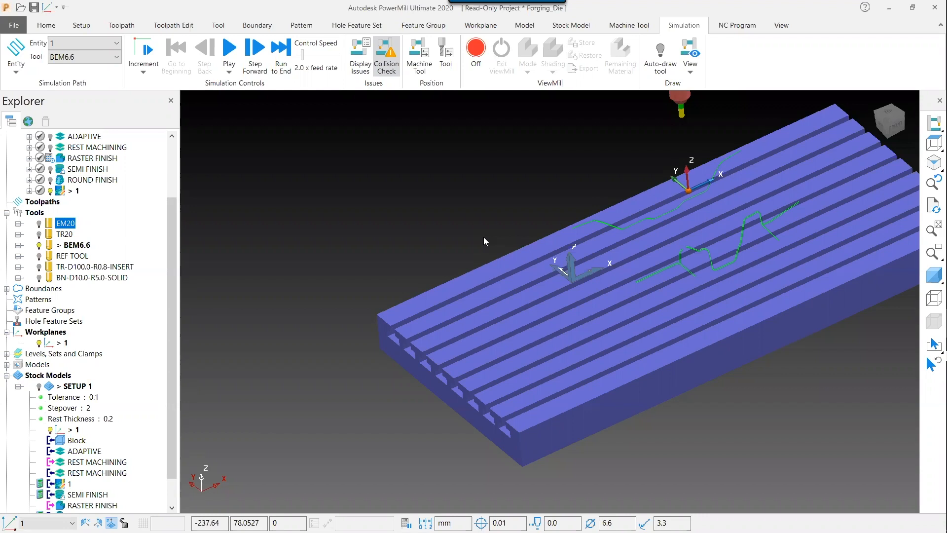
pyautogui.click(6, 375)
pyautogui.rightClick(113, 431)
pyautogui.rightClick(132, 480)
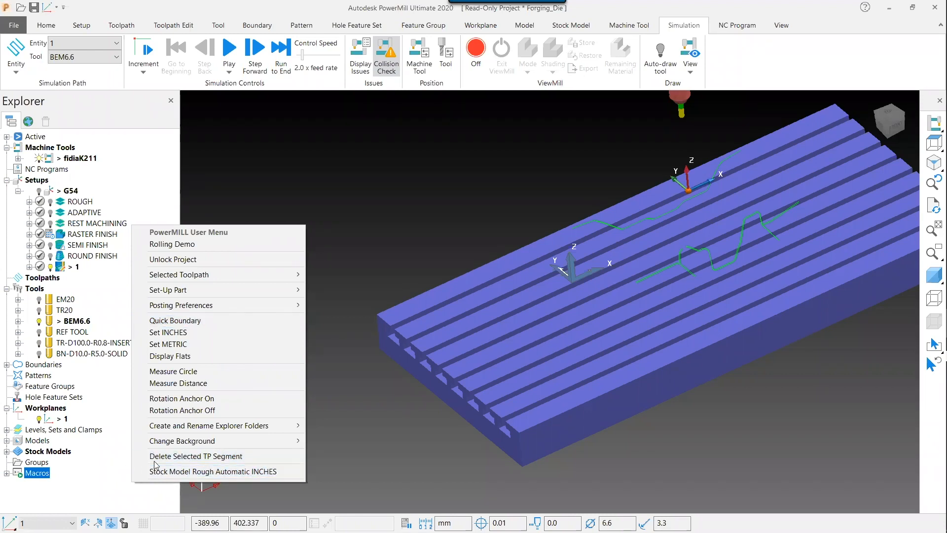
pyautogui.moveTo(244, 440)
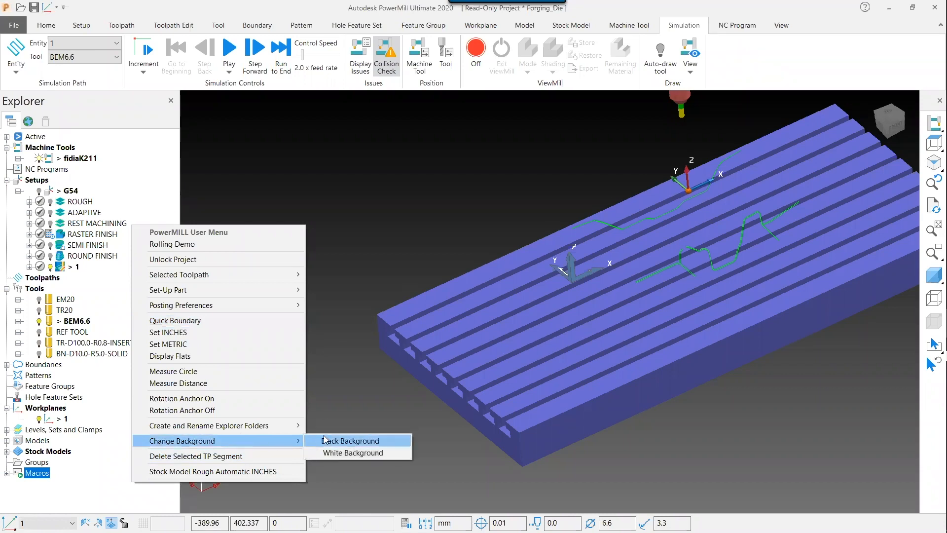
pyautogui.click(336, 453)
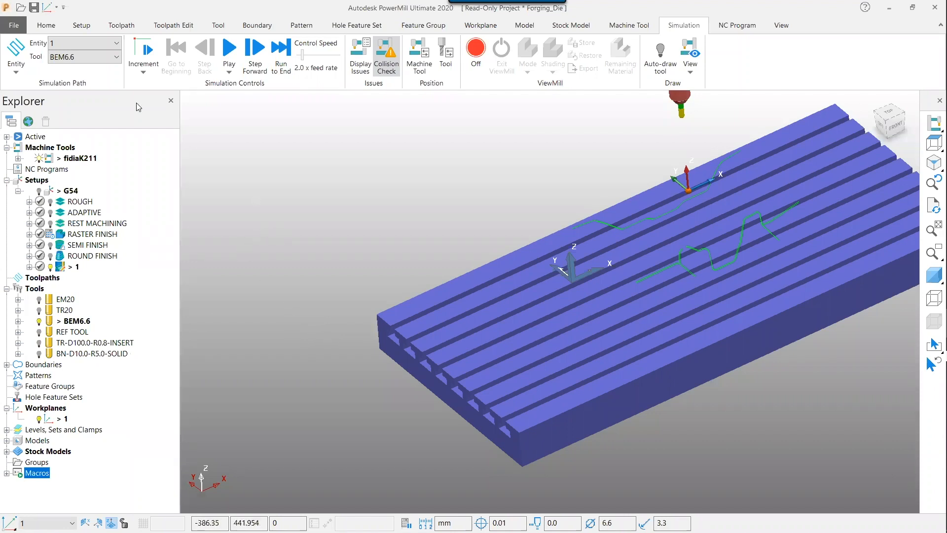
# Examine the top and bottom View Background colours in the Customise Colours options
pyautogui.click(14, 26)
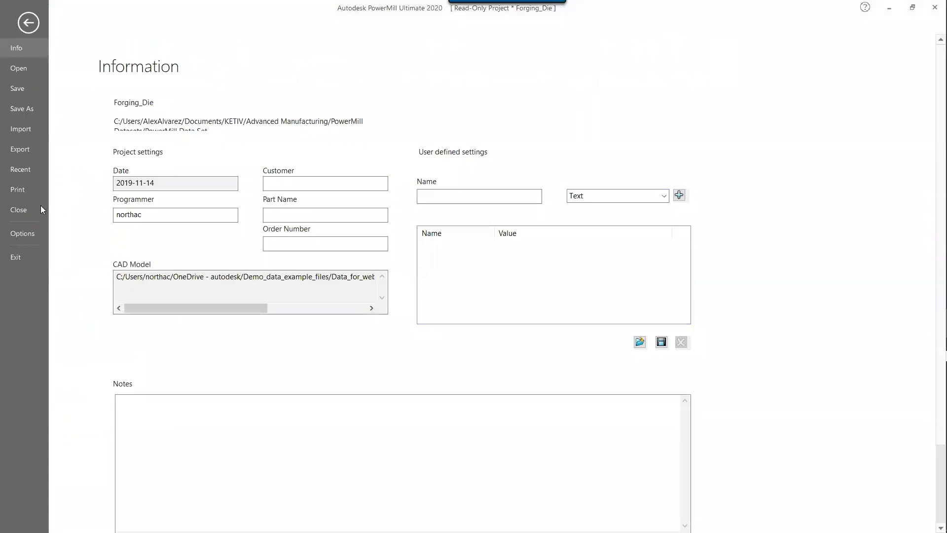
pyautogui.click(27, 232)
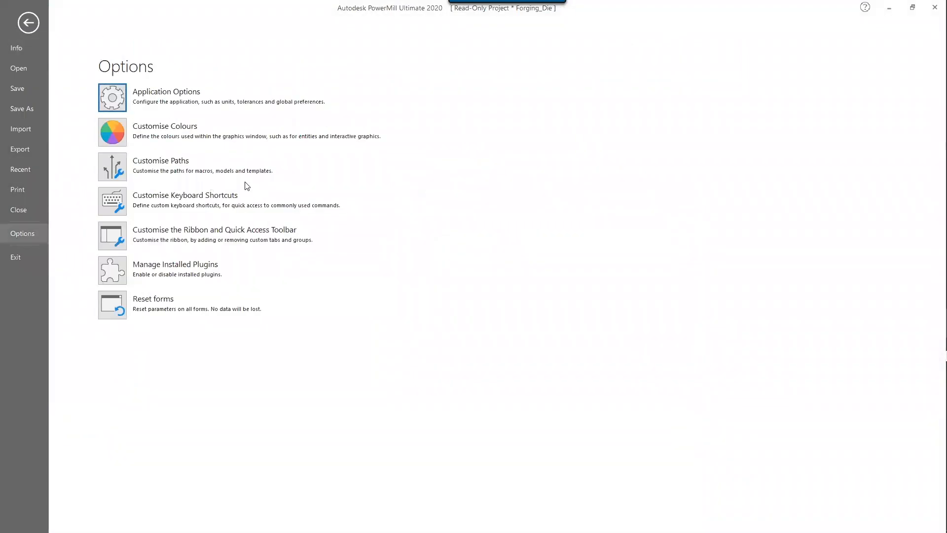
pyautogui.click(127, 137)
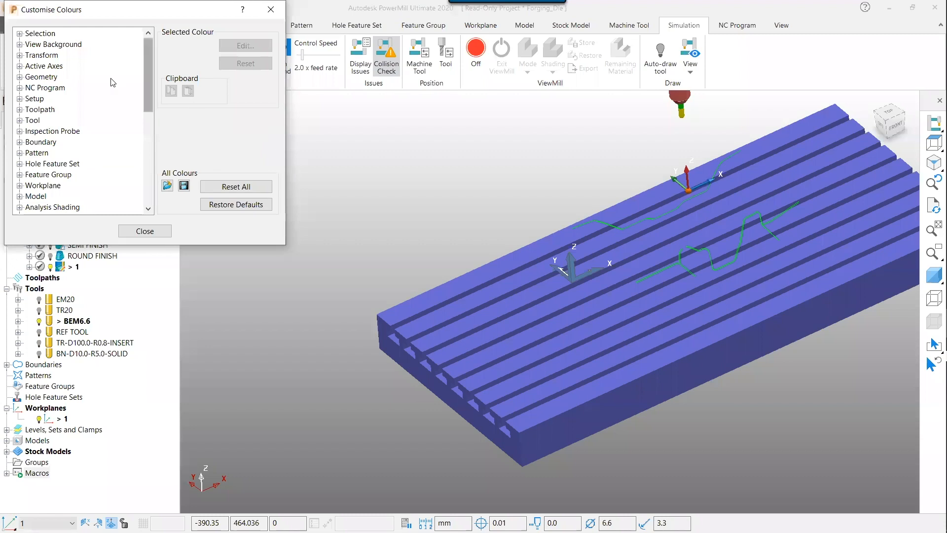
pyautogui.click(20, 44)
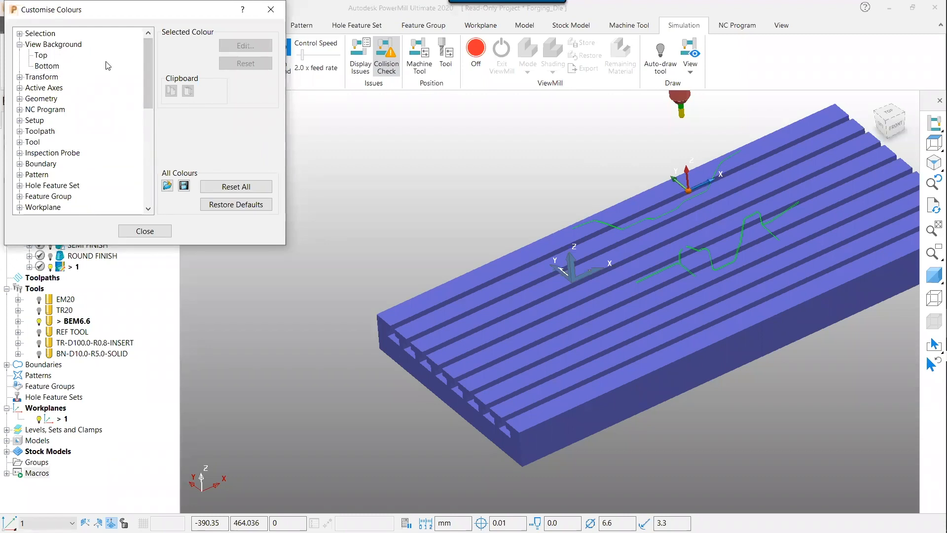
pyautogui.click(42, 56)
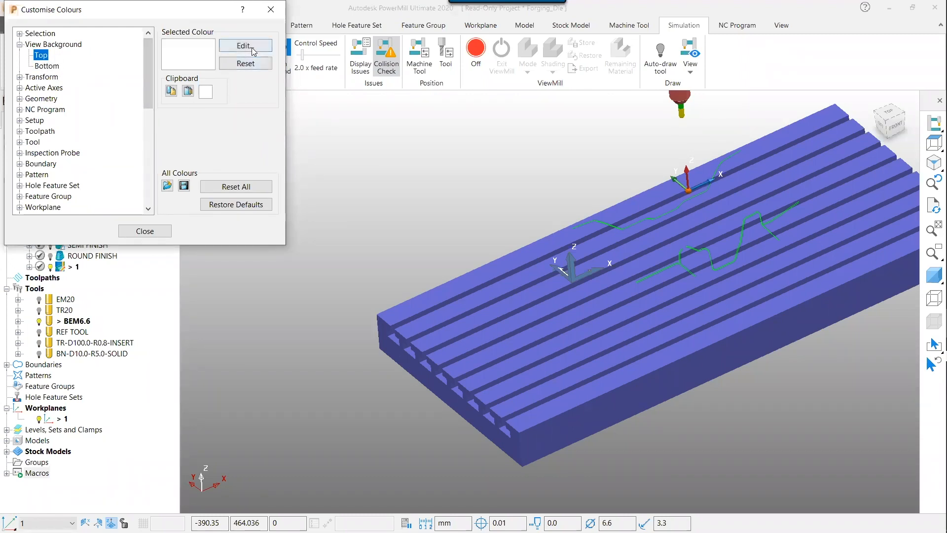
pyautogui.click(46, 66)
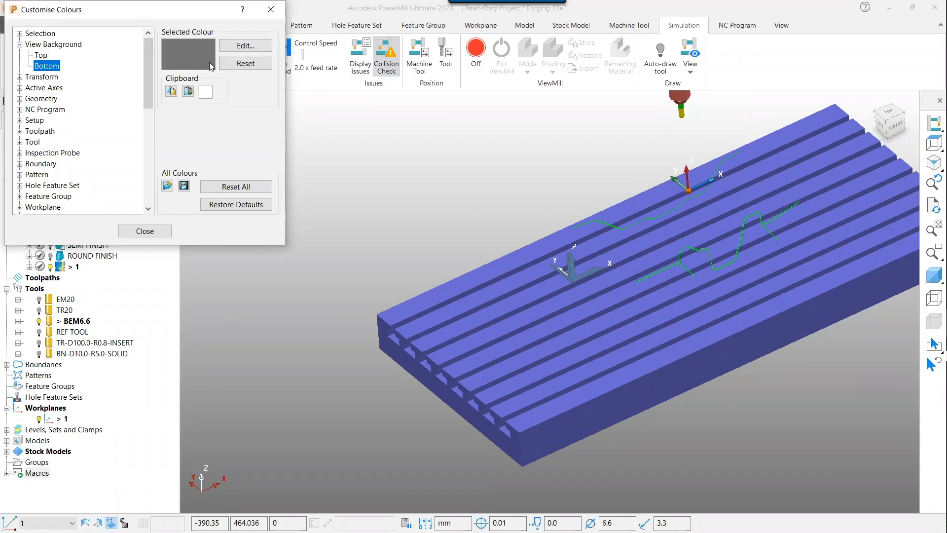
pyautogui.click(271, 9)
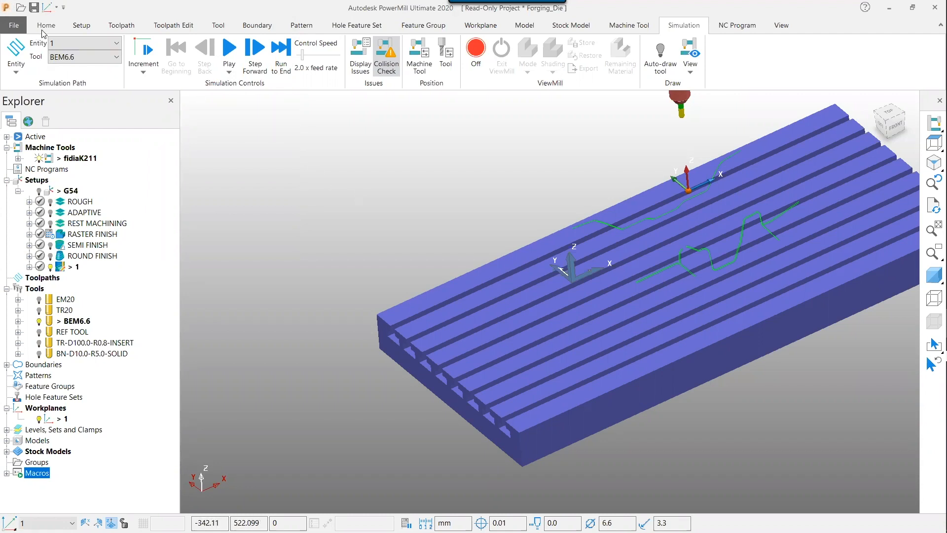
pyautogui.click(46, 26)
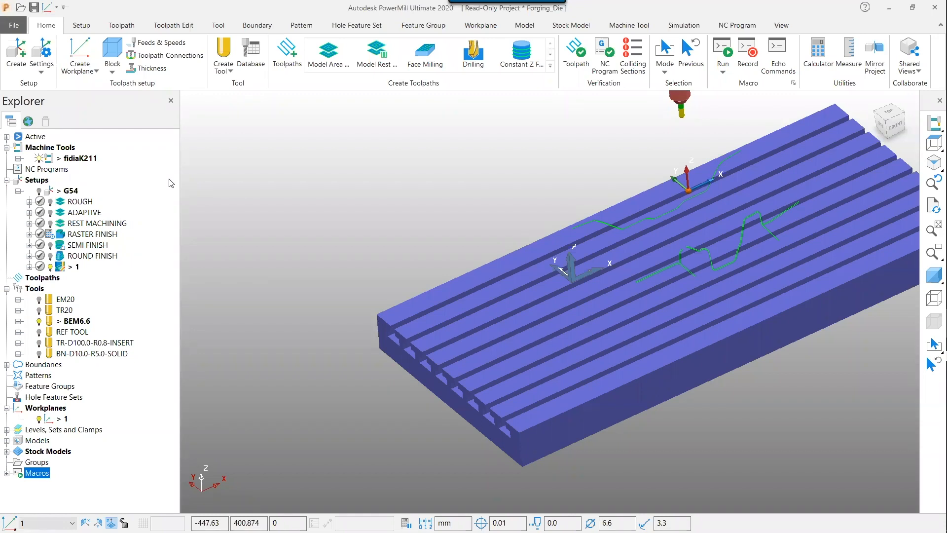
pyautogui.rightClick(141, 386)
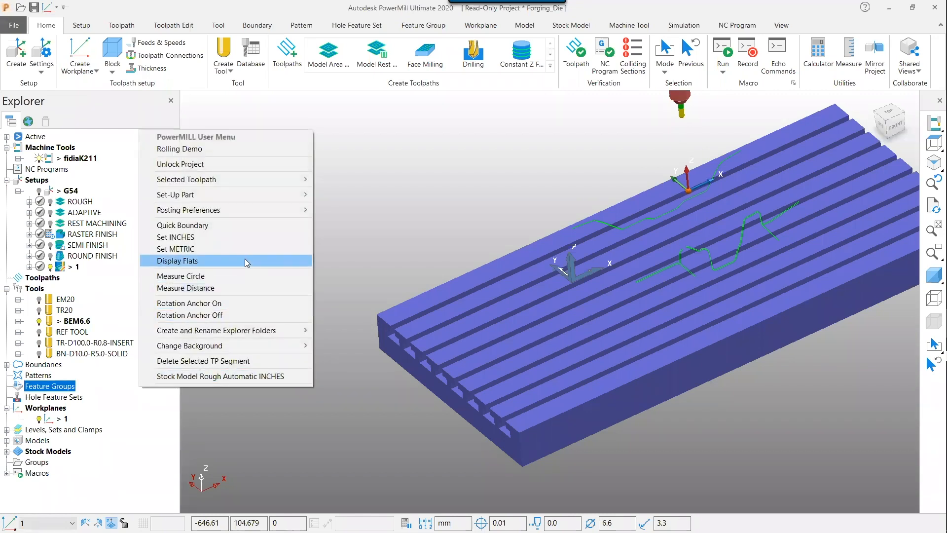
pyautogui.moveTo(253, 215)
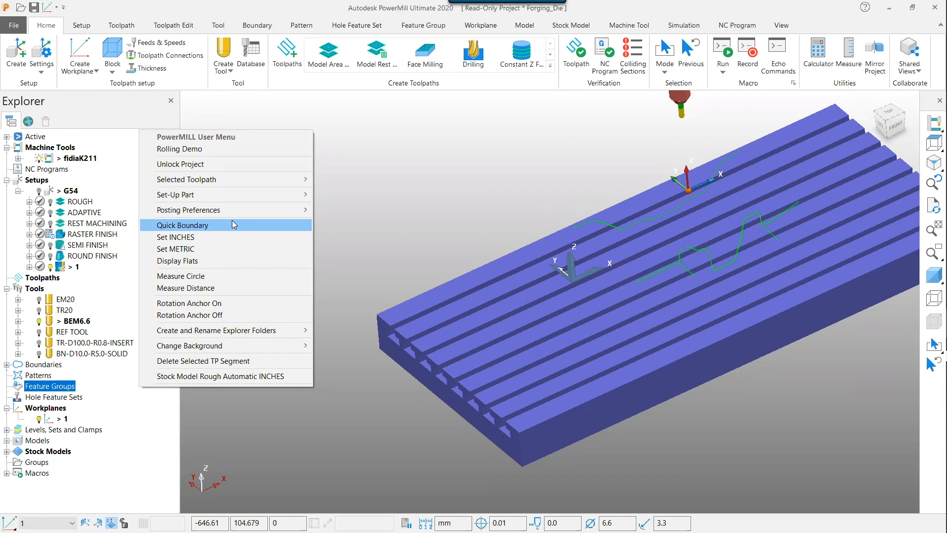
pyautogui.click(410, 203)
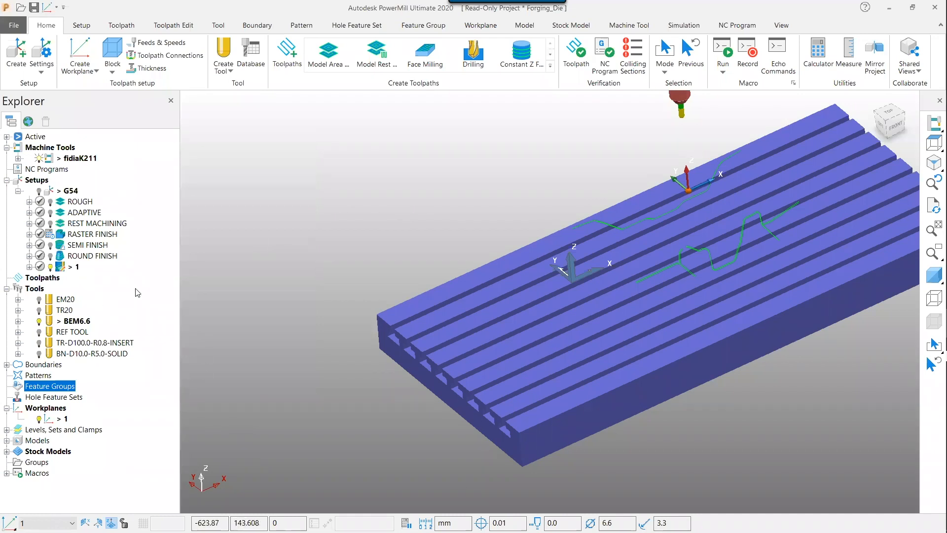
pyautogui.moveTo(302, 218); pyautogui.dragTo(368, 206, button='middle')
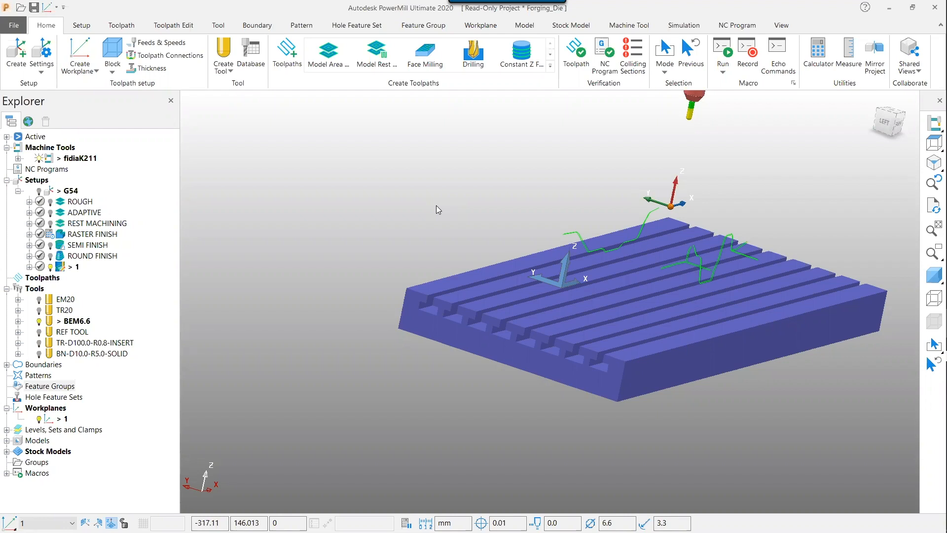
pyautogui.click(7, 452)
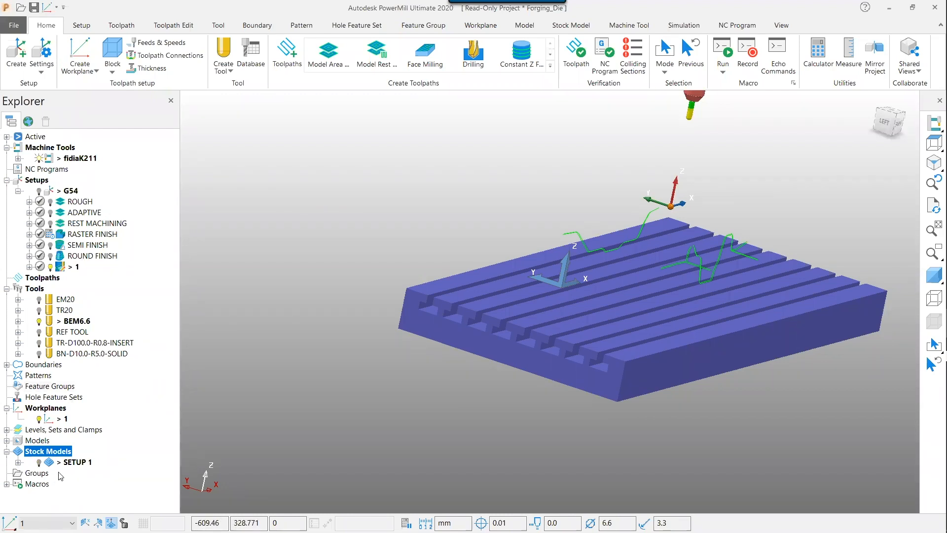
pyautogui.moveTo(279, 257)
pyautogui.mouseDown(button='middle')
pyautogui.moveTo(279, 268)
pyautogui.moveTo(271, 257)
pyautogui.mouseUp(button='middle')
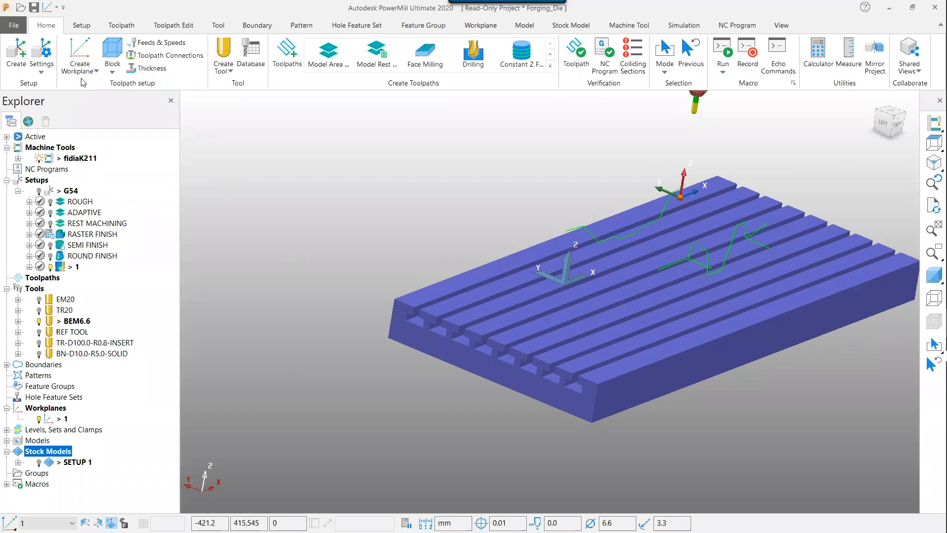
# Open the PowerMill_2018_DMC_In_Region project without saving changes to the current project
pyautogui.click(22, 9)
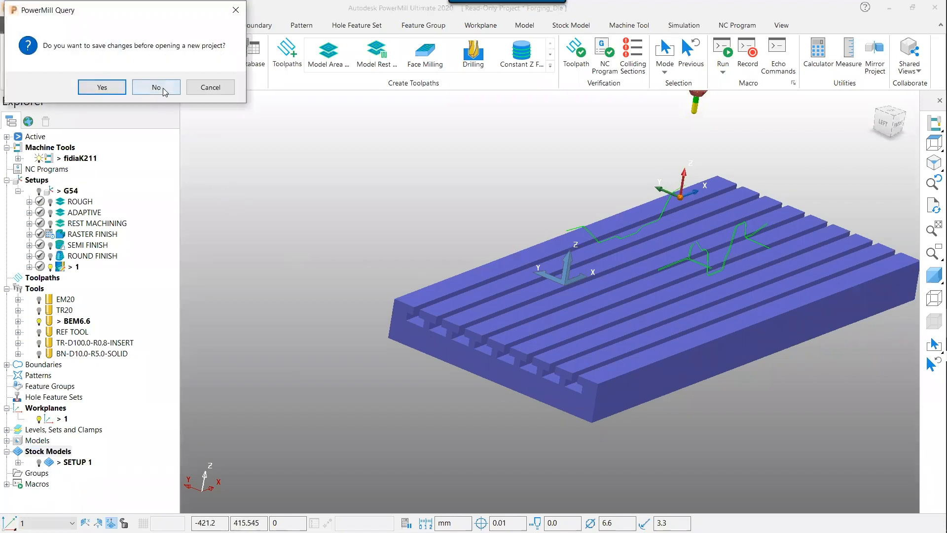
pyautogui.click(157, 87)
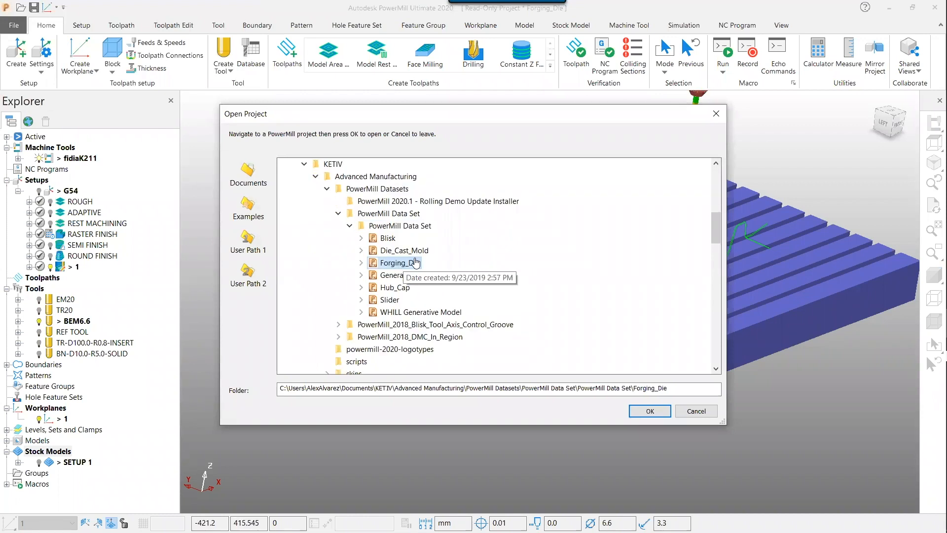
pyautogui.doubleClick(400, 300)
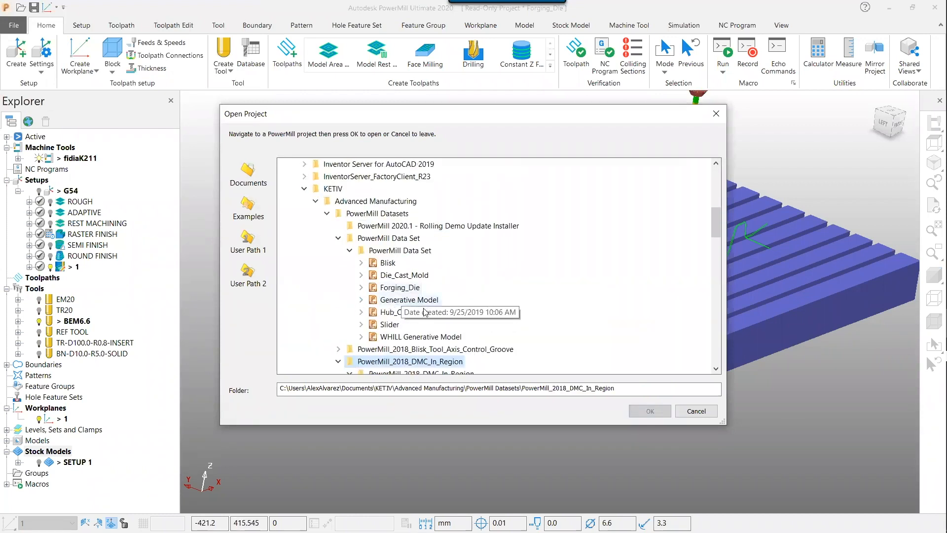
pyautogui.doubleClick(434, 300)
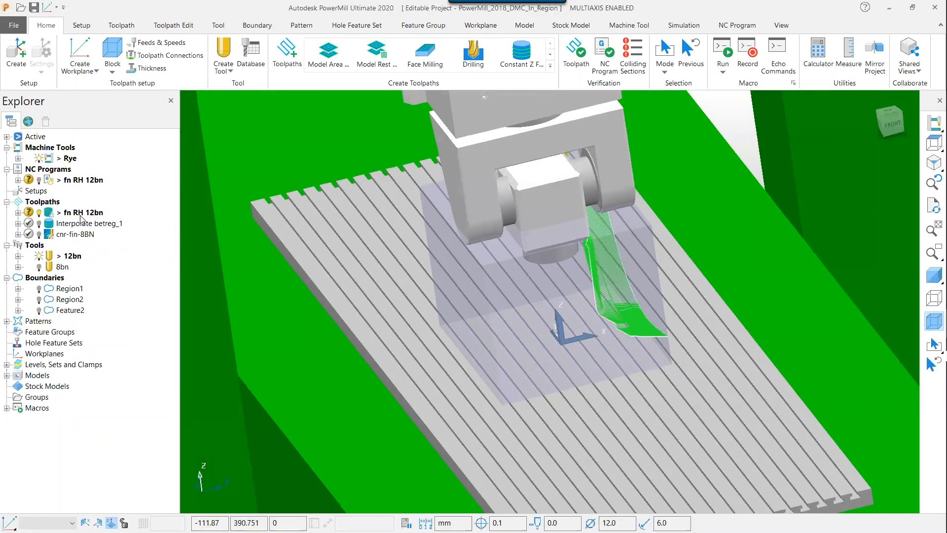
# Simulate the fn RH 12bn toolpath from the start
pyautogui.rightClick(81, 216)
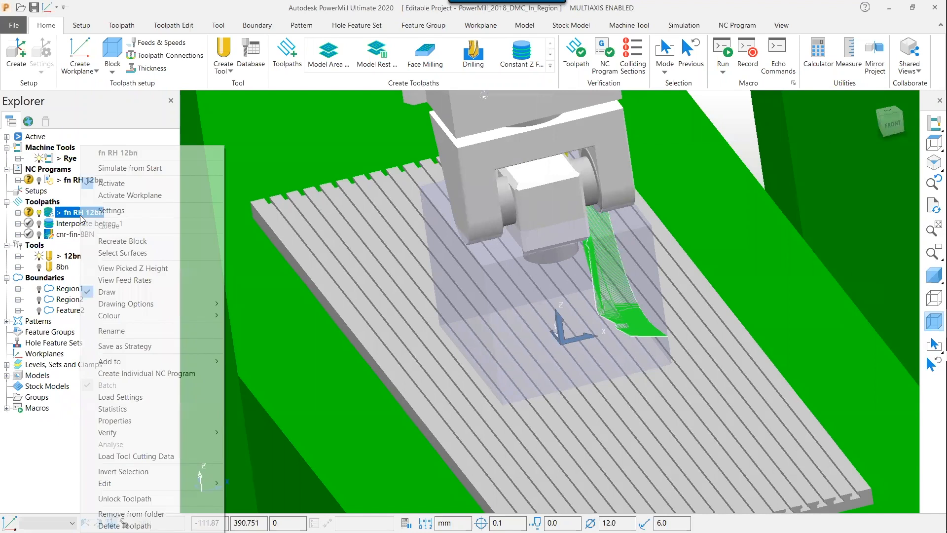
pyautogui.click(117, 171)
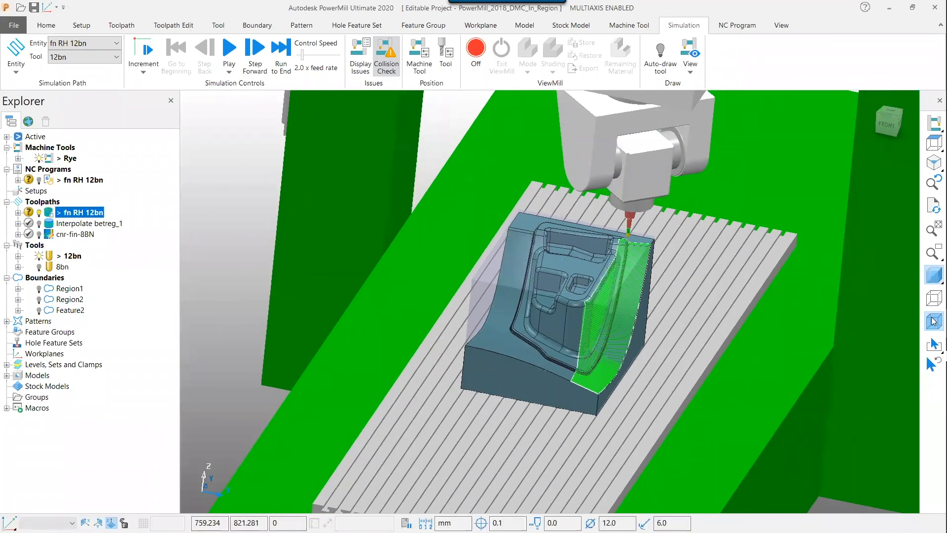
pyautogui.click(933, 322)
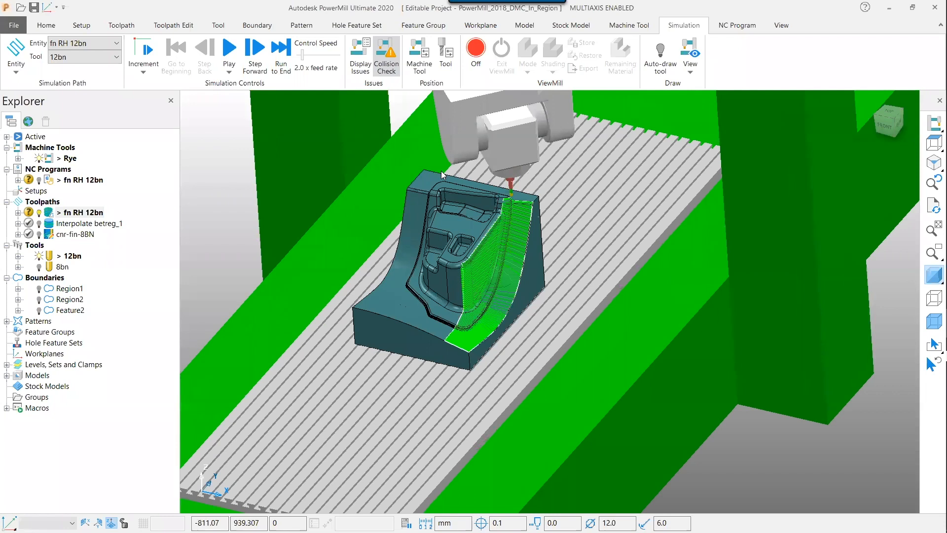
pyautogui.scroll(3, 457, 167)
pyautogui.scroll(2, 465, 149)
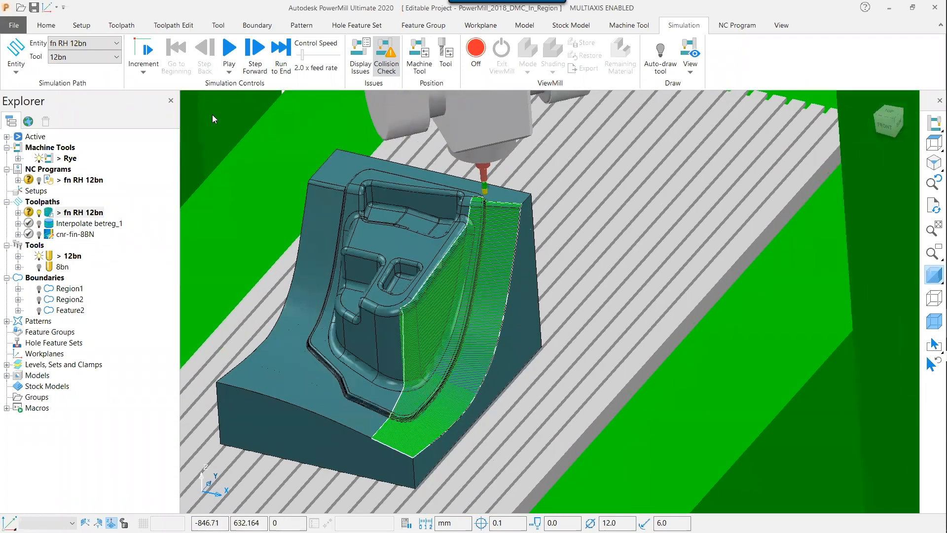
# Verify the fn RH 12bn NC program for collisions
pyautogui.rightClick(87, 182)
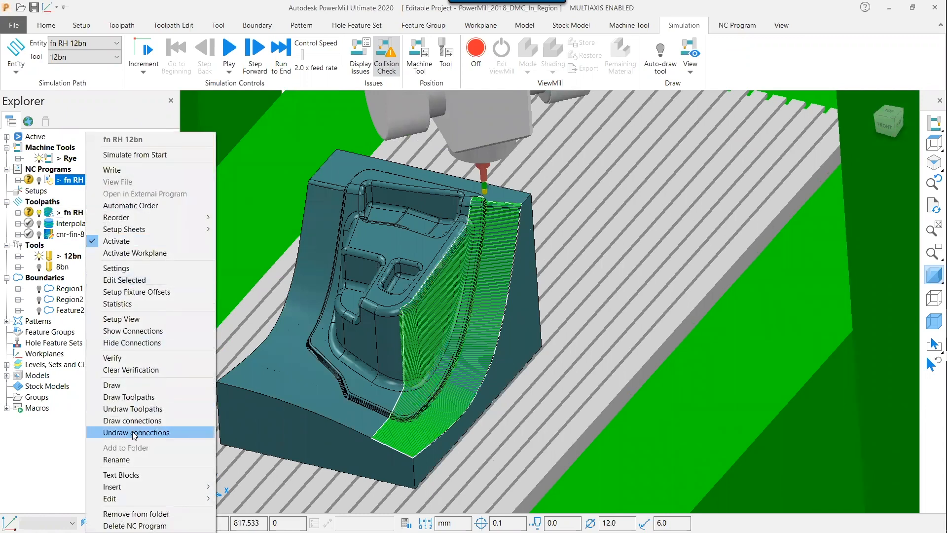
pyautogui.click(133, 359)
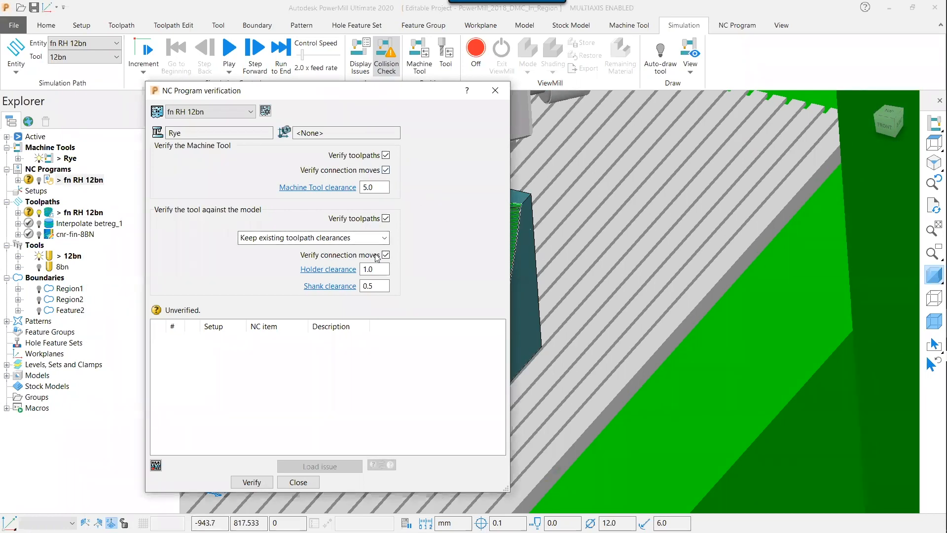
pyautogui.click(250, 482)
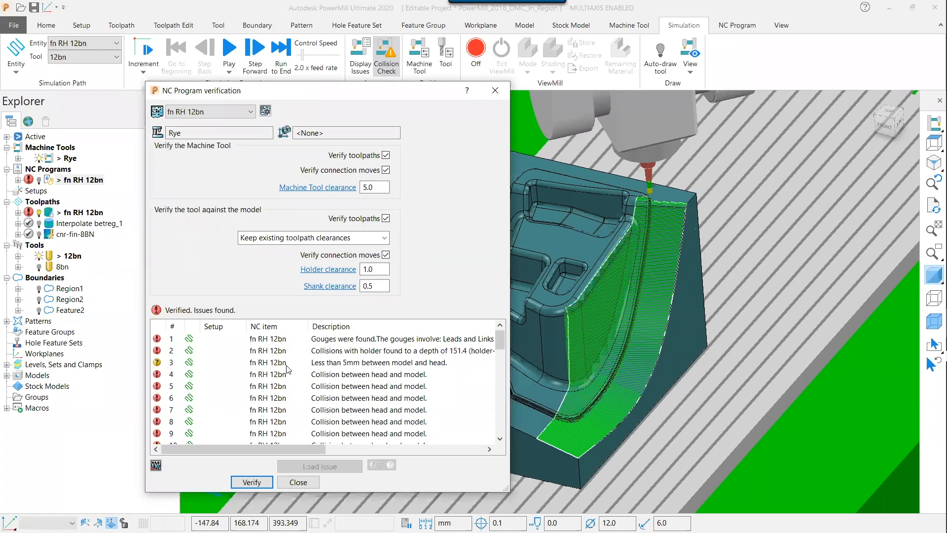
# Load the head-and-model collision issue, inspect the collision in the view, and close the verification form
pyautogui.doubleClick(158, 375)
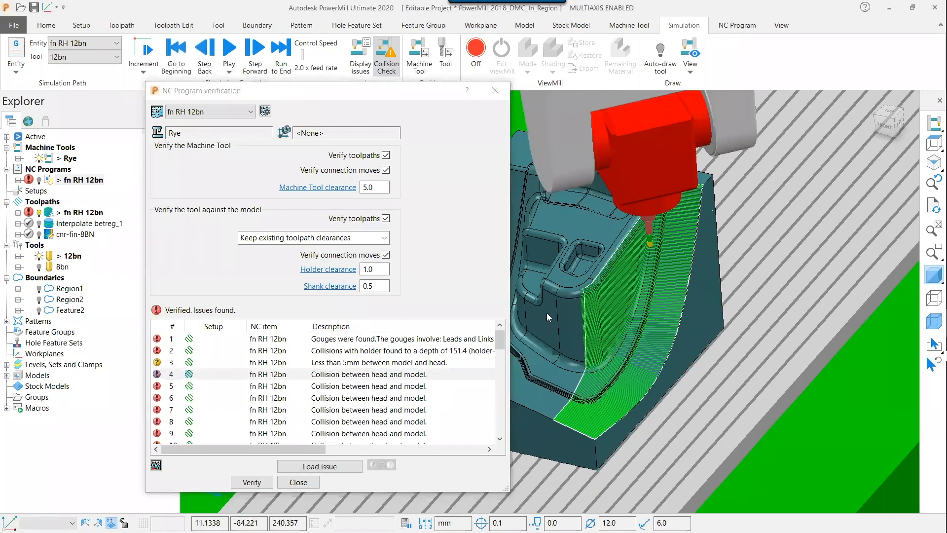
pyautogui.moveTo(677, 226); pyautogui.dragTo(720, 212, button='middle')
pyautogui.scroll(5, 677, 228)
pyautogui.scroll(5, 754, 142)
pyautogui.scroll(3, 719, 216)
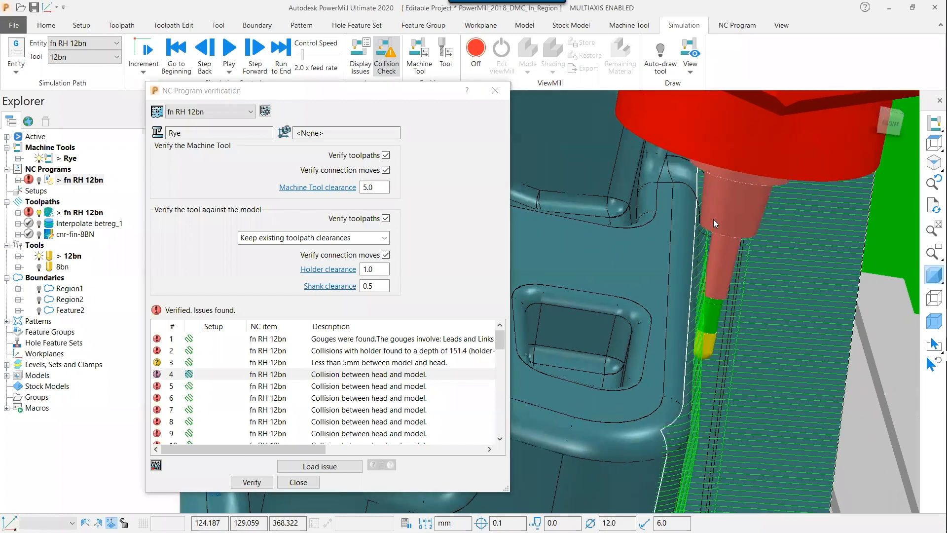
pyautogui.moveTo(717, 212)
pyautogui.mouseDown(button='middle')
pyautogui.moveTo(684, 134)
pyautogui.moveTo(700, 138)
pyautogui.moveTo(713, 120)
pyautogui.moveTo(699, 137)
pyautogui.moveTo(756, 316)
pyautogui.moveTo(737, 315)
pyautogui.moveTo(712, 239)
pyautogui.moveTo(724, 216)
pyautogui.moveTo(714, 216)
pyautogui.mouseUp(button='middle')
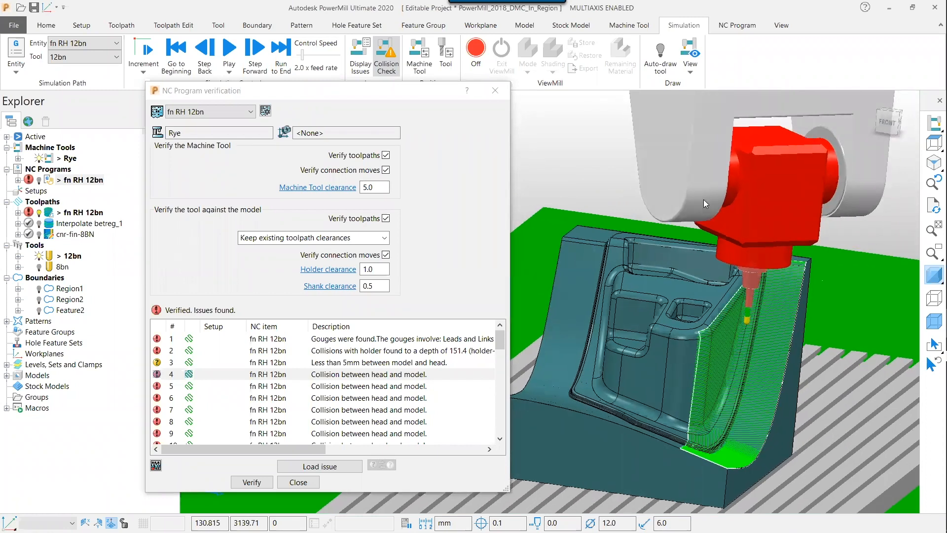
pyautogui.click(298, 482)
pyautogui.moveTo(439, 259); pyautogui.dragTo(439, 259, button='middle')
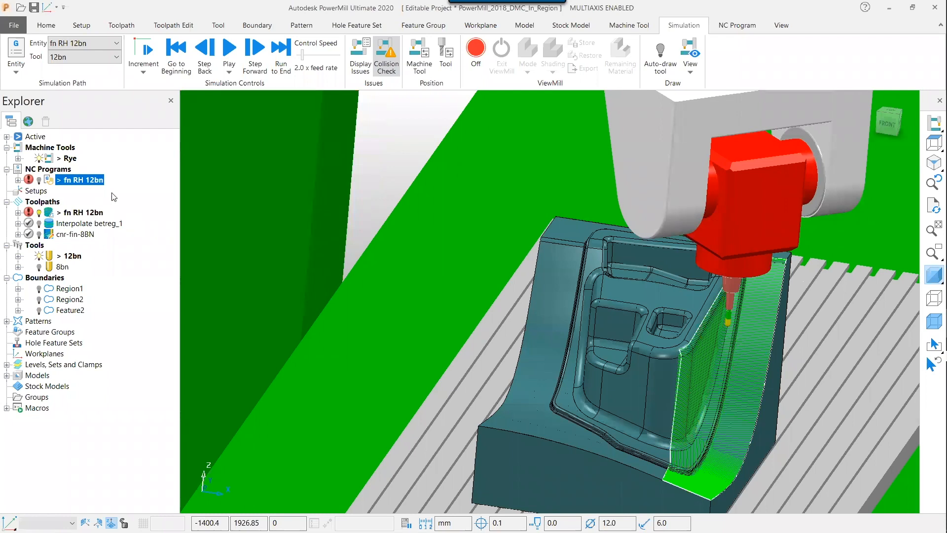
# Open Dynamic Machine Control for the fn RH 12bn toolpath and hide the machine tool
pyautogui.click(170, 25)
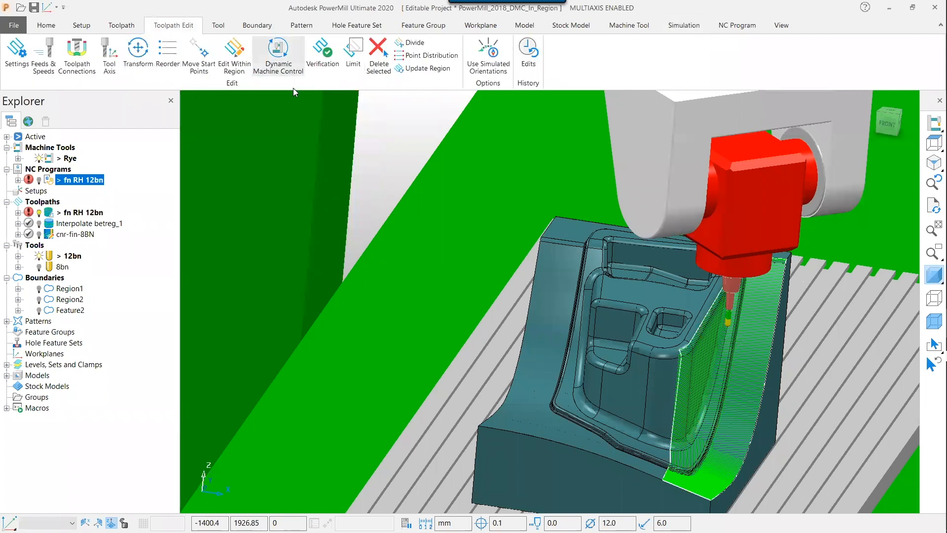
pyautogui.click(278, 58)
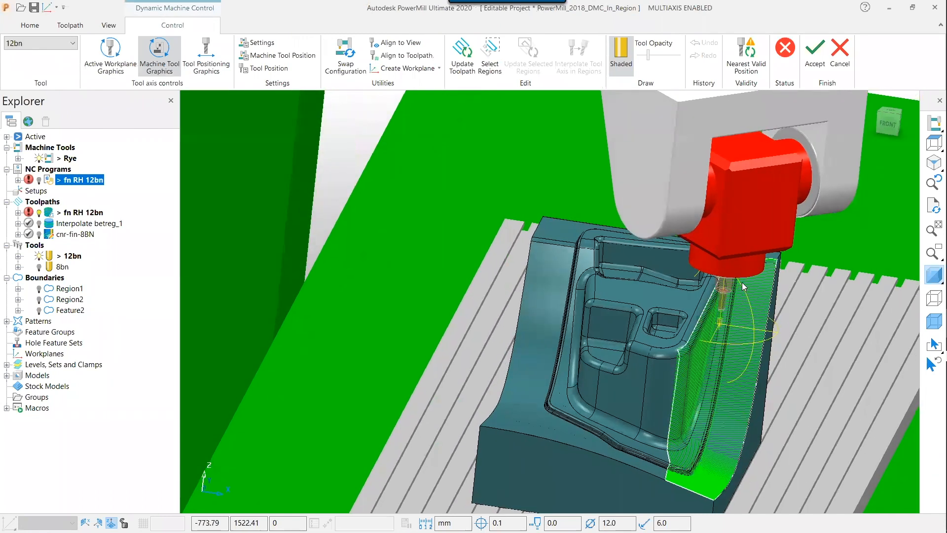
pyautogui.moveTo(806, 357); pyautogui.dragTo(787, 362, button='middle')
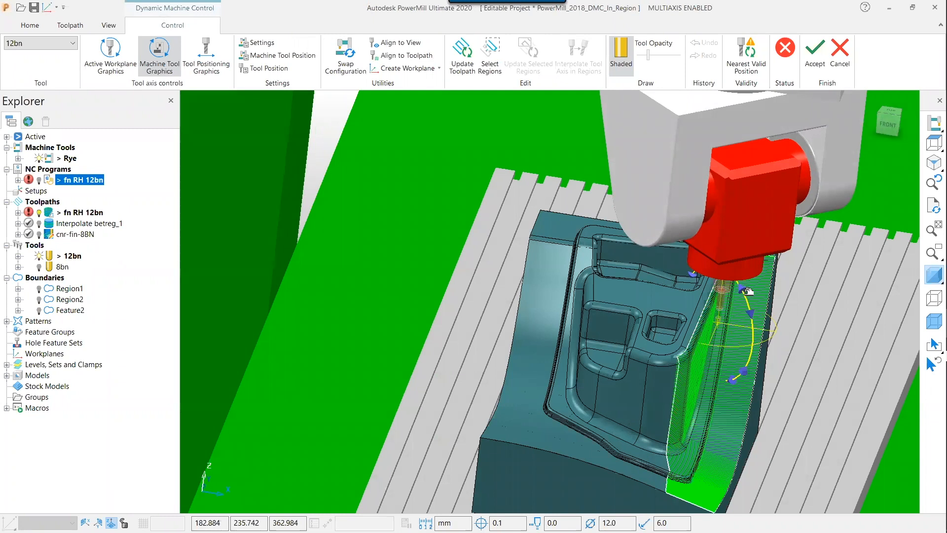
pyautogui.moveTo(738, 278); pyautogui.dragTo(735, 279)
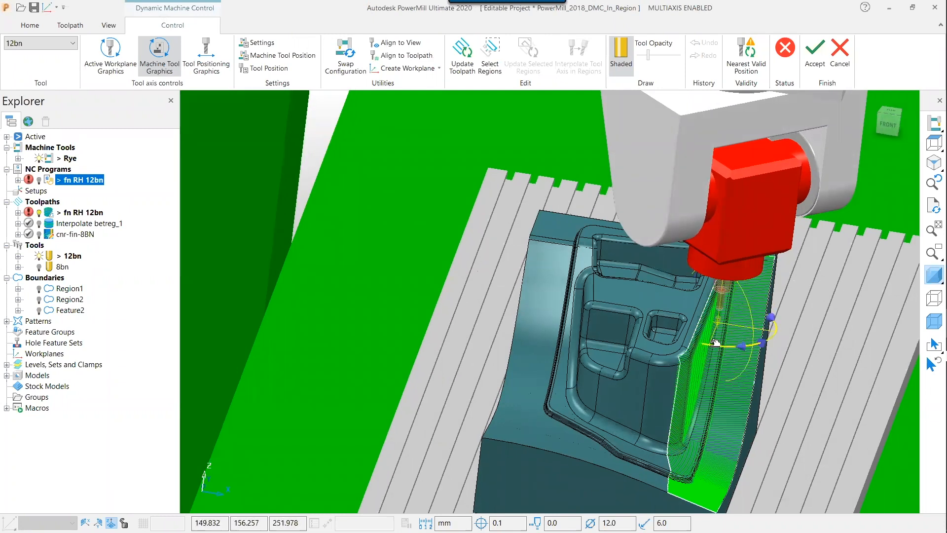
pyautogui.click(39, 159)
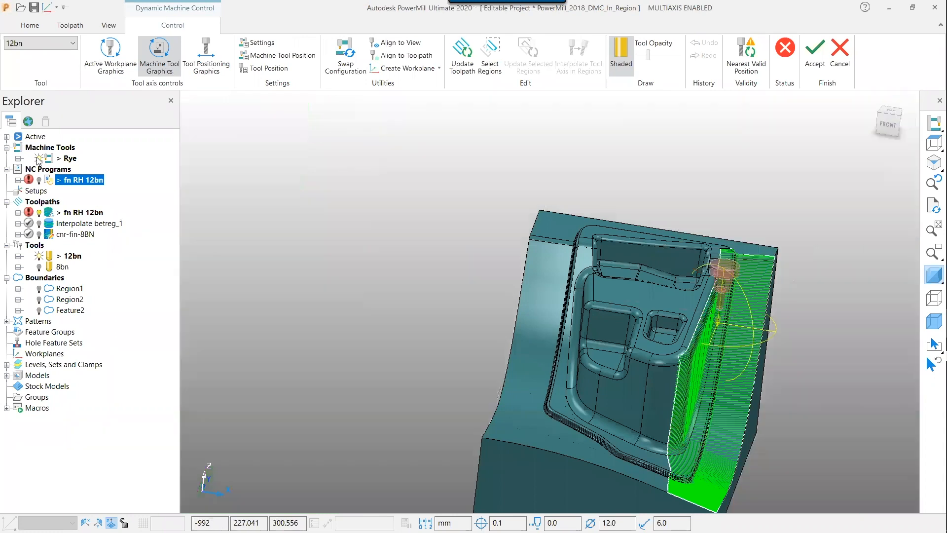
# Define a four-point polygon edit region around the upper part of the toolpath from the top view
pyautogui.moveTo(575, 199); pyautogui.dragTo(547, 182, button='middle')
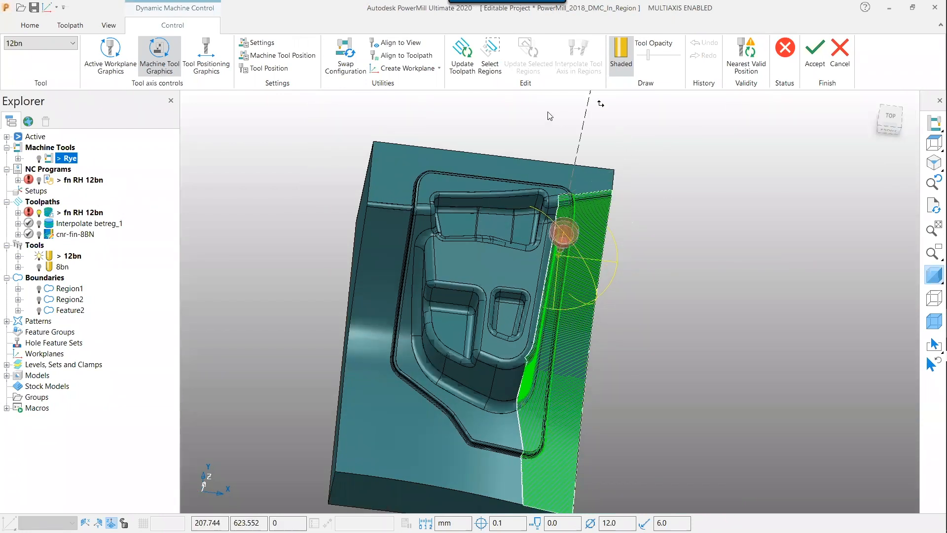
pyautogui.click(488, 67)
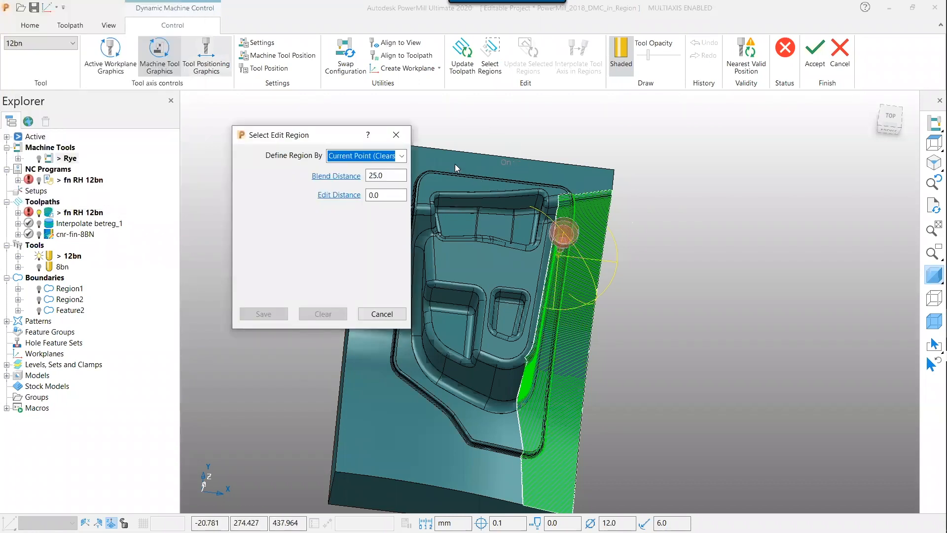
pyautogui.click(402, 156)
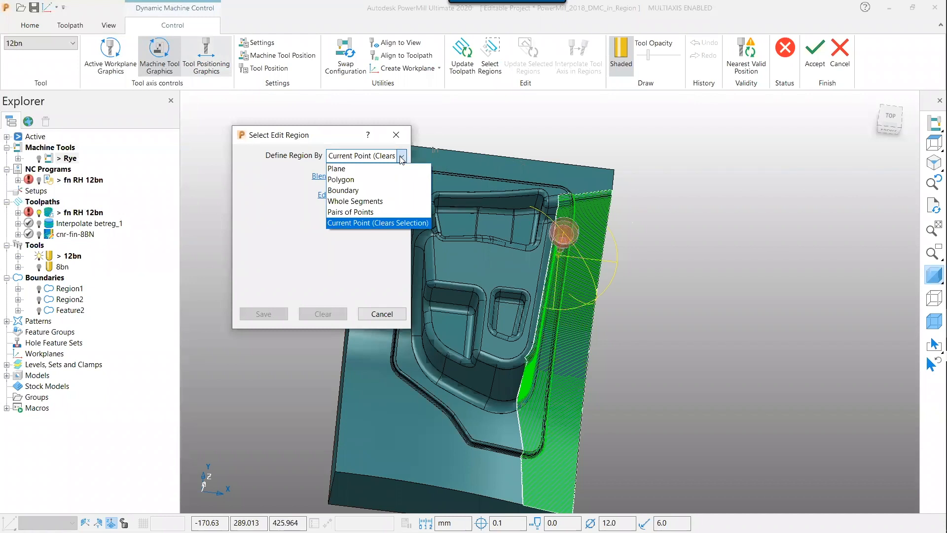
pyautogui.click(349, 181)
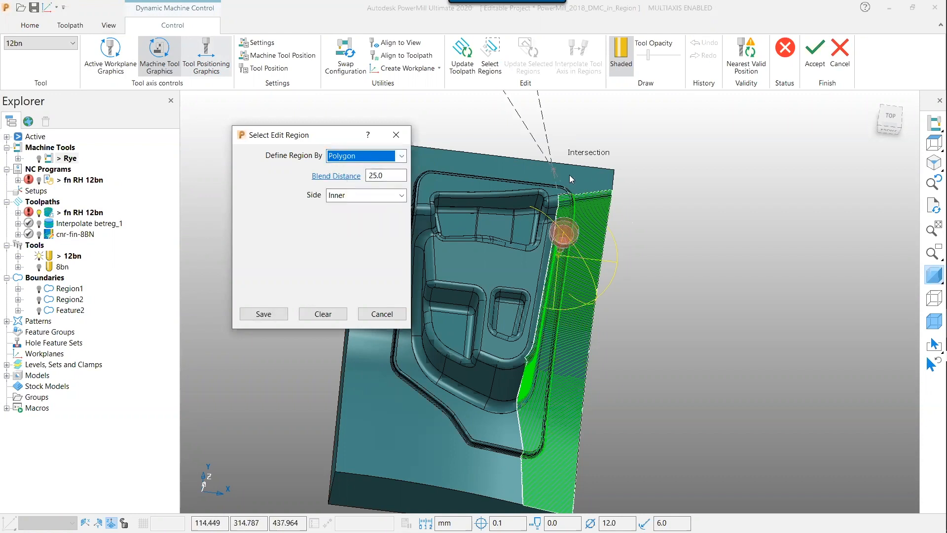
pyautogui.click(891, 116)
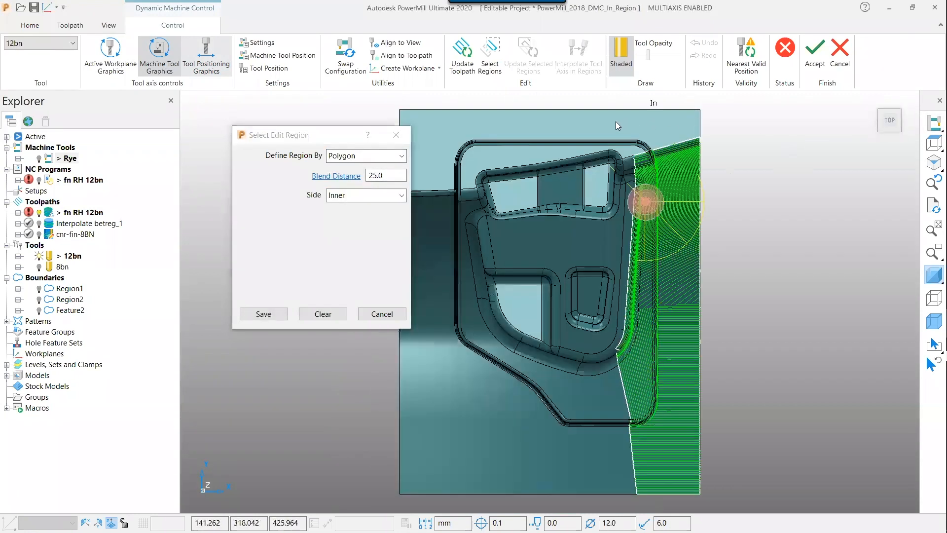
pyautogui.click(598, 131)
pyautogui.click(675, 131)
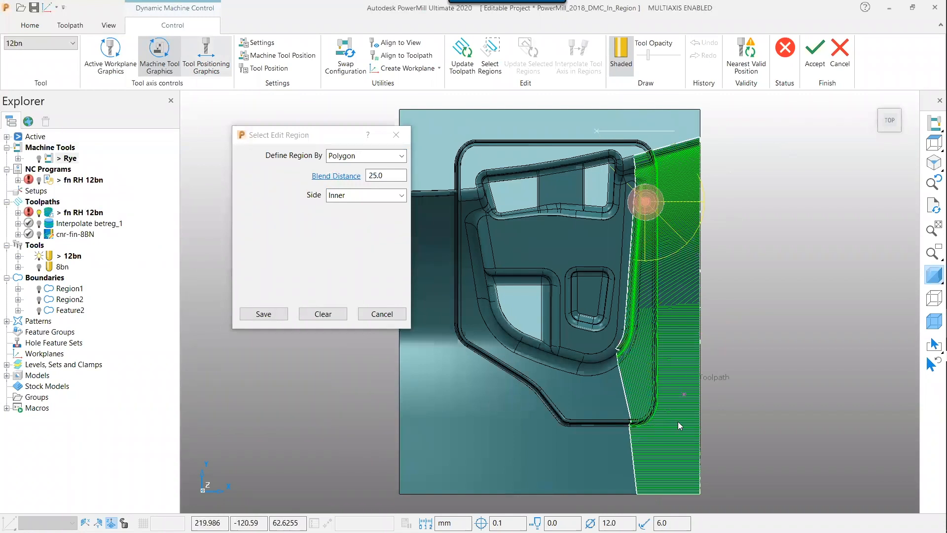
pyautogui.click(670, 446)
pyautogui.click(595, 441)
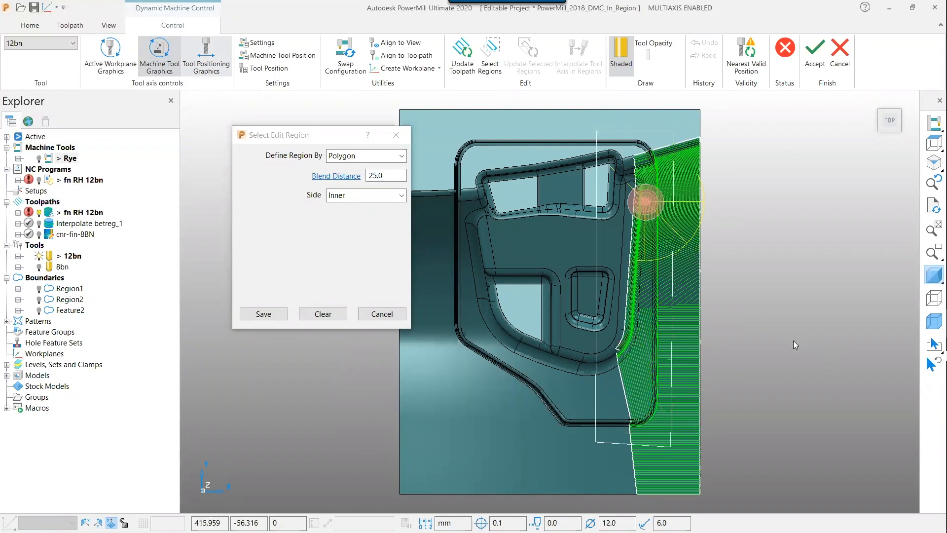
# Tilt the tool axis within the polygon region, save the region edit and accept the Dynamic Machine Control changes
pyautogui.moveTo(655, 205); pyautogui.dragTo(638, 104, button='middle')
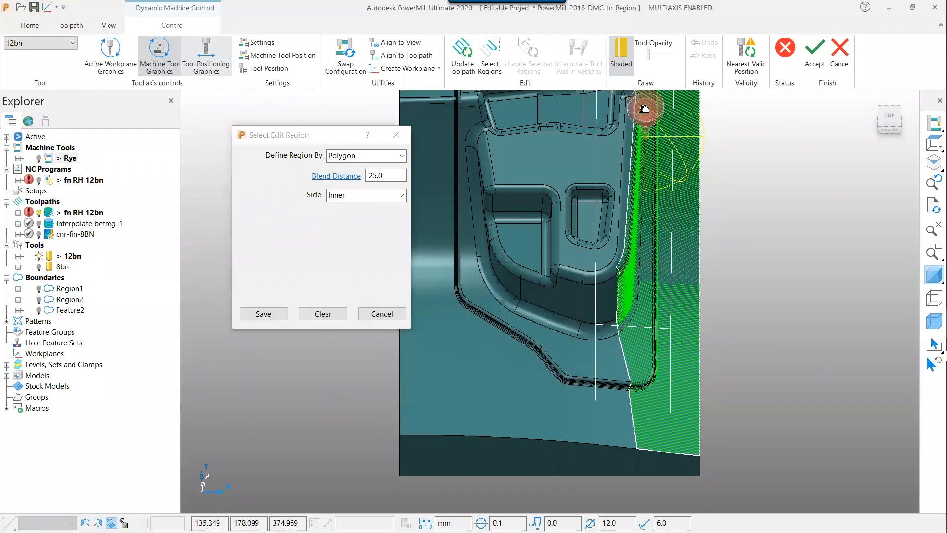
pyautogui.moveTo(627, 269); pyautogui.dragTo(692, 180, button='middle')
pyautogui.moveTo(691, 180); pyautogui.dragTo(708, 177)
pyautogui.moveTo(693, 120); pyautogui.dragTo(726, 151)
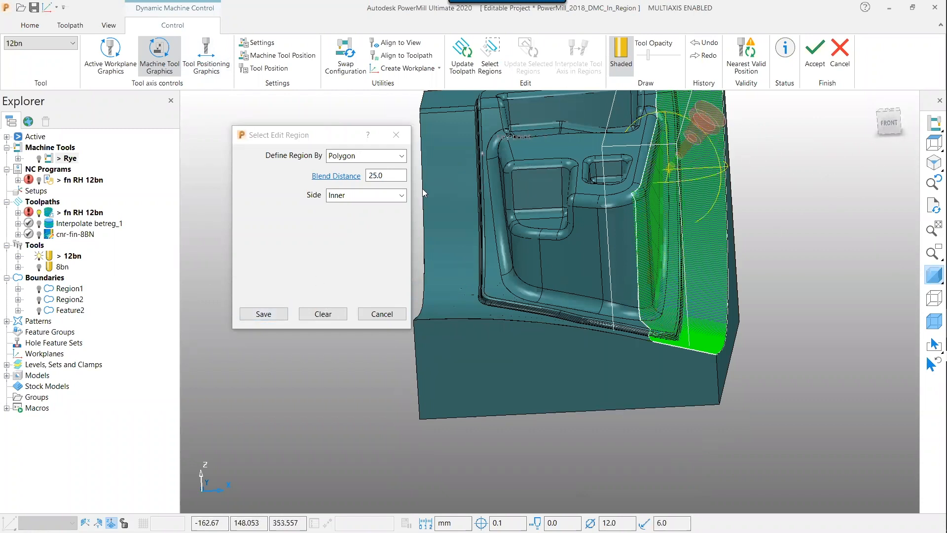
pyautogui.click(283, 312)
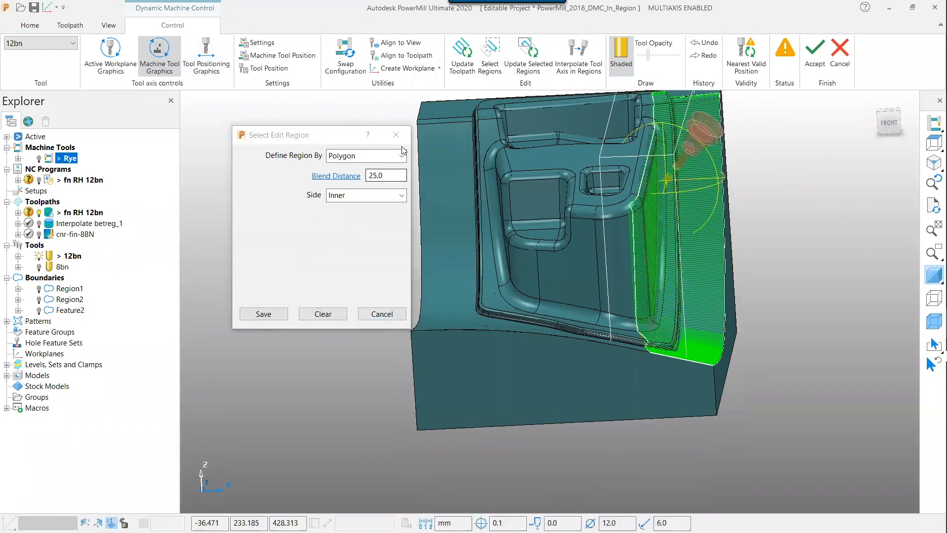
pyautogui.click(396, 135)
pyautogui.click(815, 54)
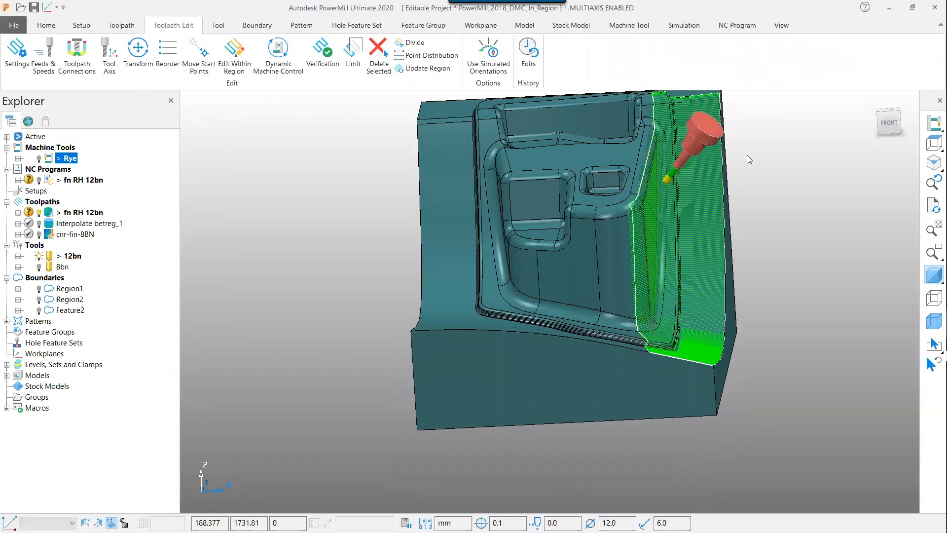
# Simulate the edited fn RH 12bn toolpath from the start at 20.0 x feed rate, then pause
pyautogui.moveTo(747, 154); pyautogui.dragTo(738, 172, button='middle')
pyautogui.rightClick(89, 217)
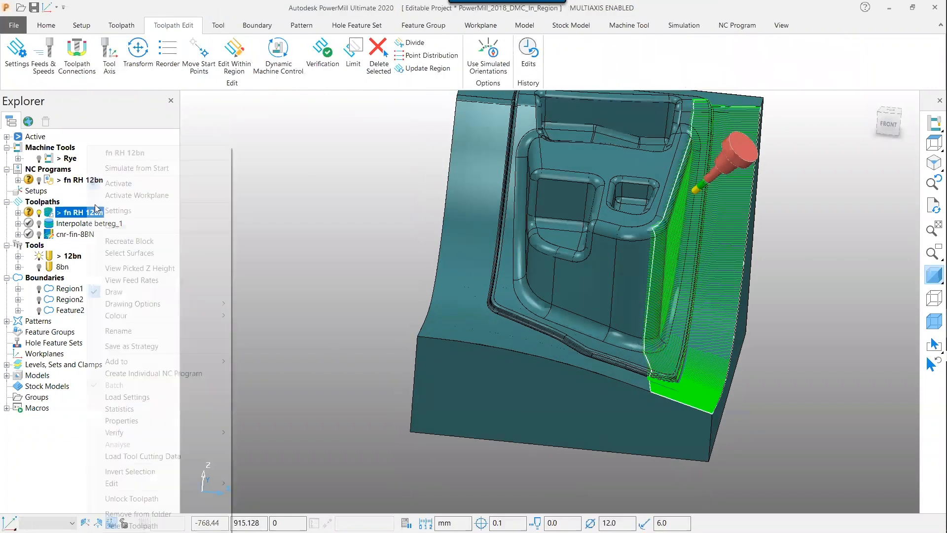
pyautogui.click(139, 168)
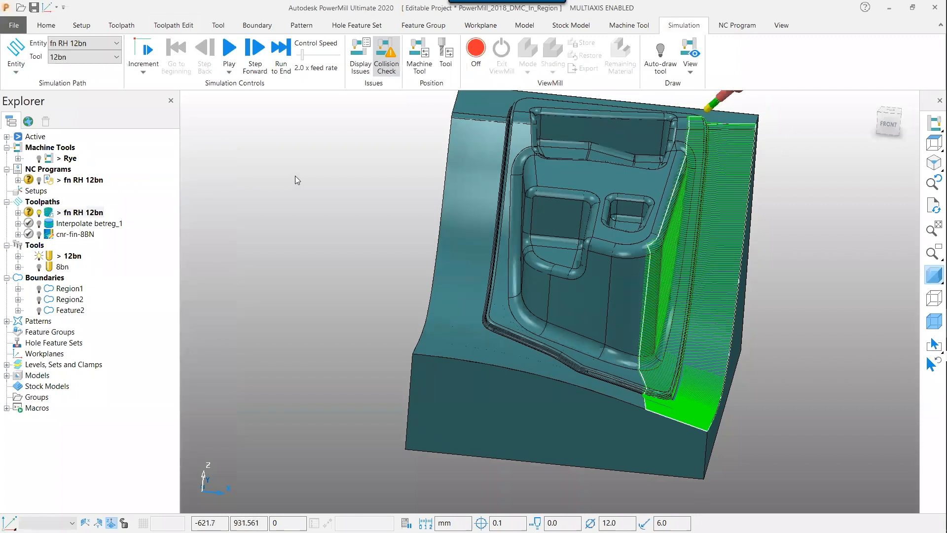
pyautogui.click(229, 51)
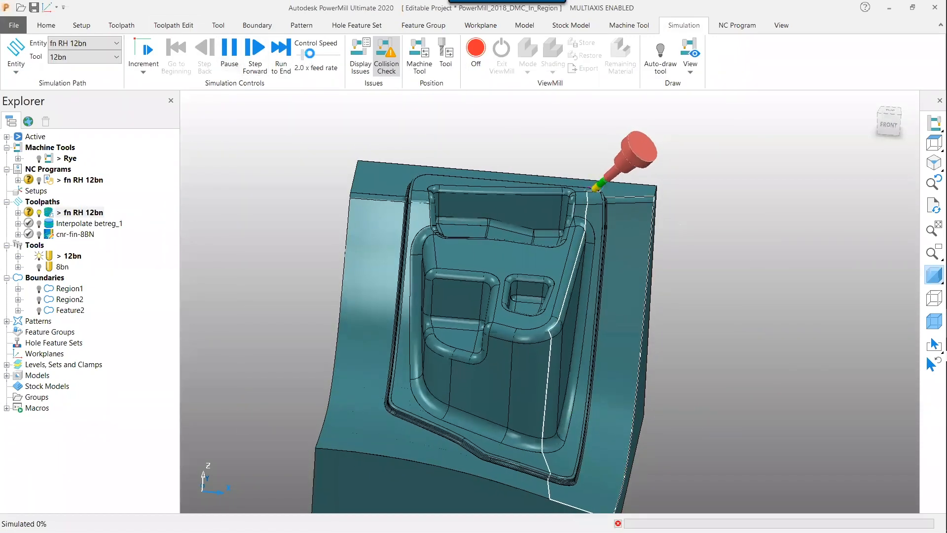
pyautogui.moveTo(303, 55); pyautogui.dragTo(324, 59)
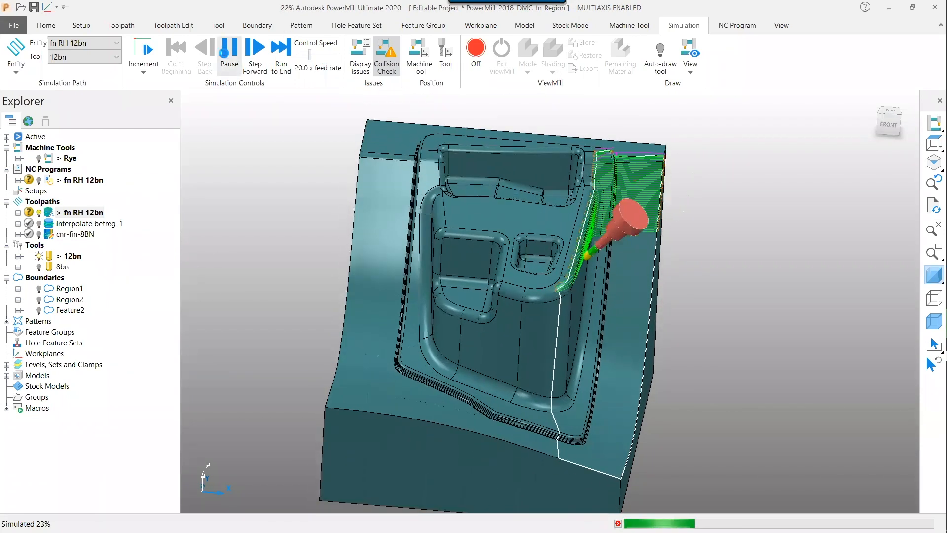
pyautogui.click(230, 50)
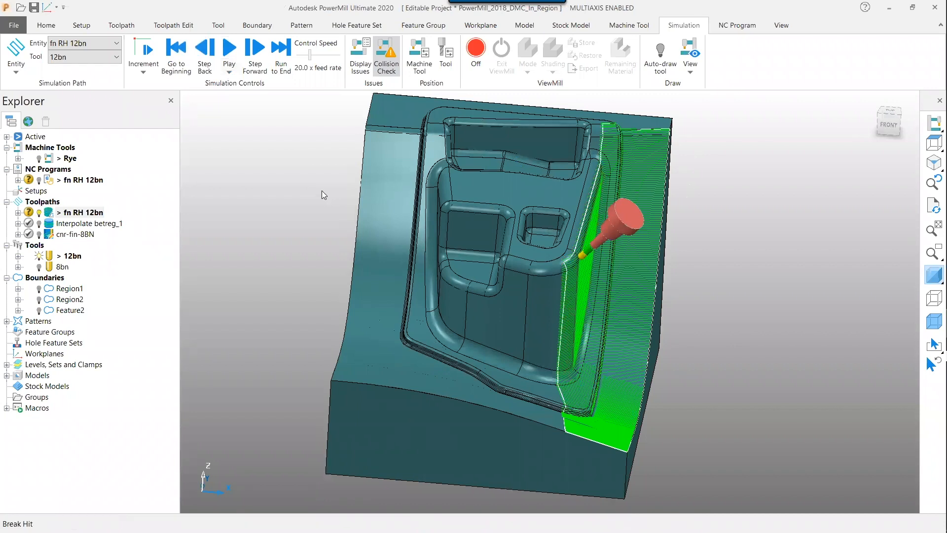
# Activate the Interpolate betreg_1 toolpath
pyautogui.moveTo(323, 191); pyautogui.dragTo(436, 166, button='middle')
pyautogui.moveTo(415, 281); pyautogui.dragTo(411, 281, button='middle')
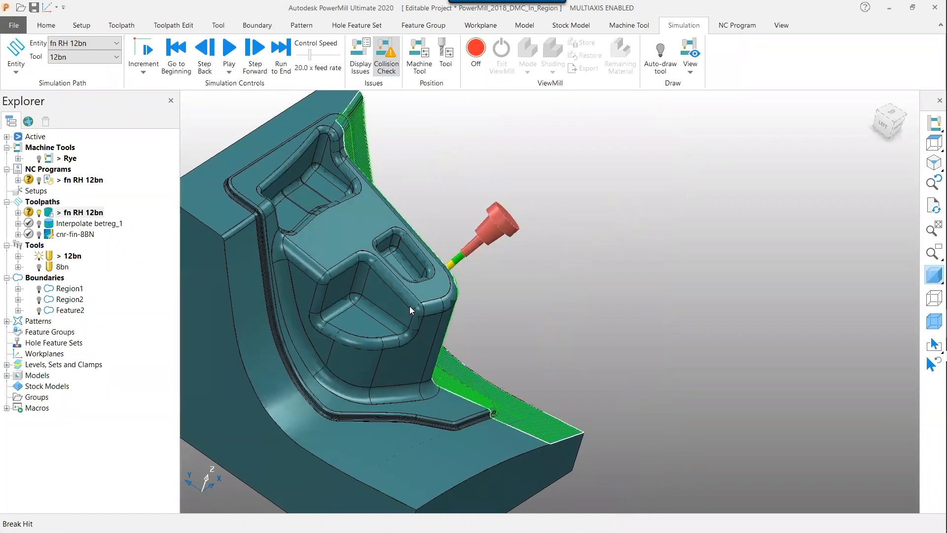
pyautogui.moveTo(484, 177); pyautogui.dragTo(543, 182, button='middle')
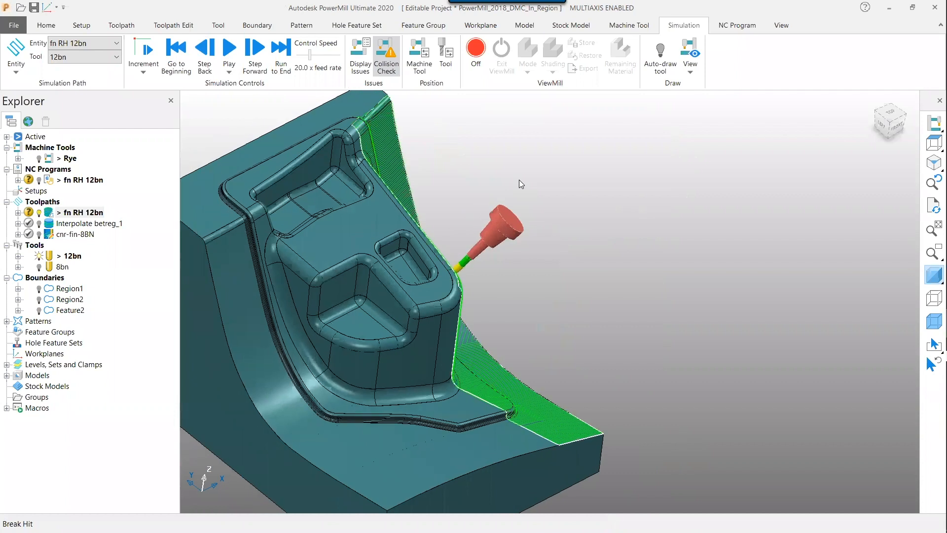
pyautogui.rightClick(84, 224)
pyautogui.click(137, 186)
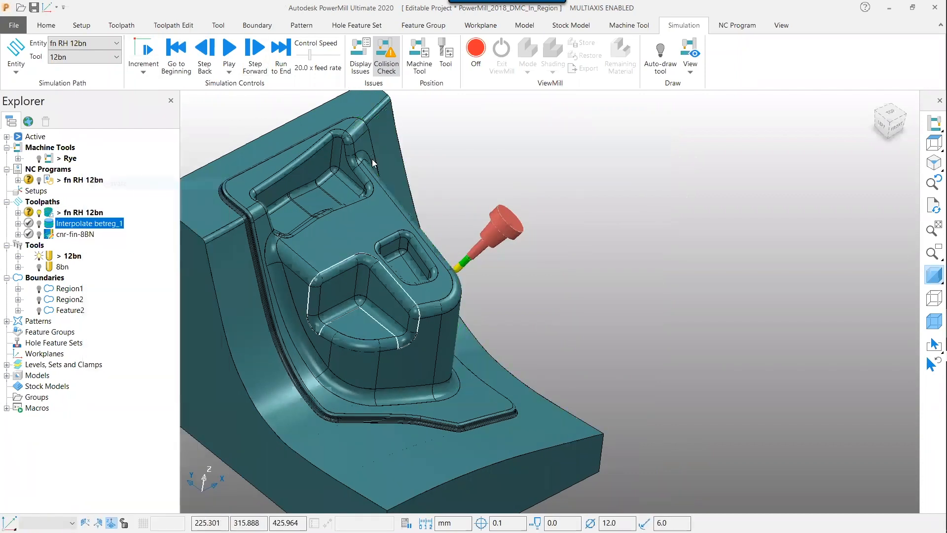
pyautogui.keyDown('shift'); pyautogui.moveTo(421, 347); pyautogui.dragTo(481, 301, button='middle'); pyautogui.keyUp('shift')
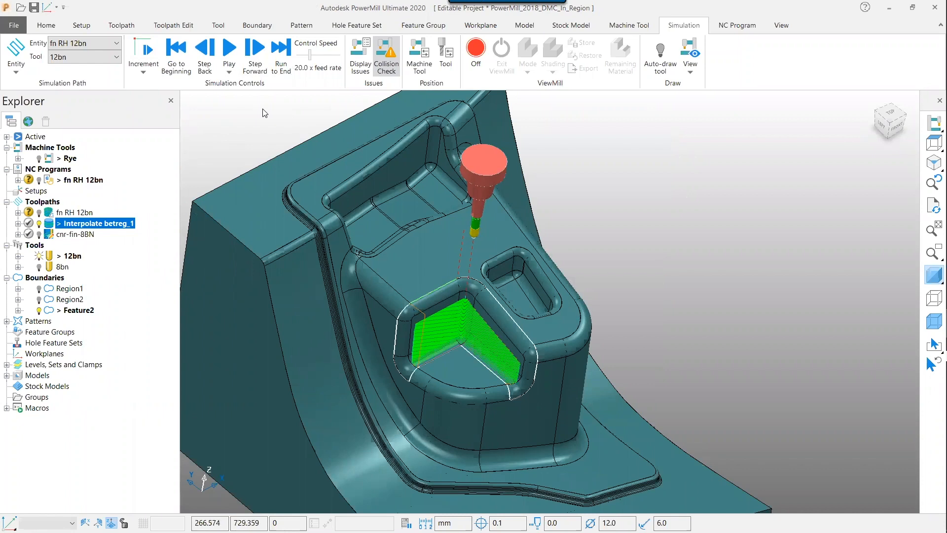
# Open Dynamic Machine Control and define the edit region by the Region1 boundary
pyautogui.click(178, 25)
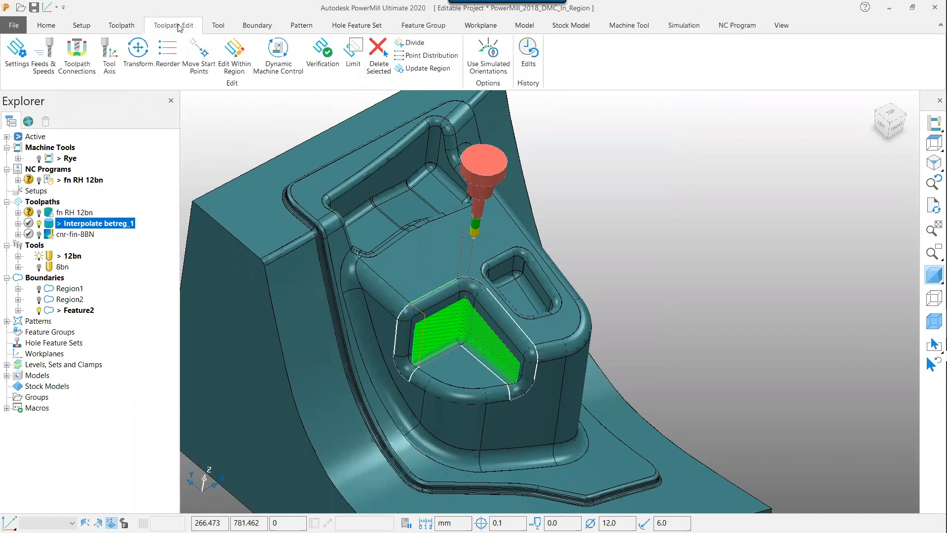
pyautogui.click(274, 66)
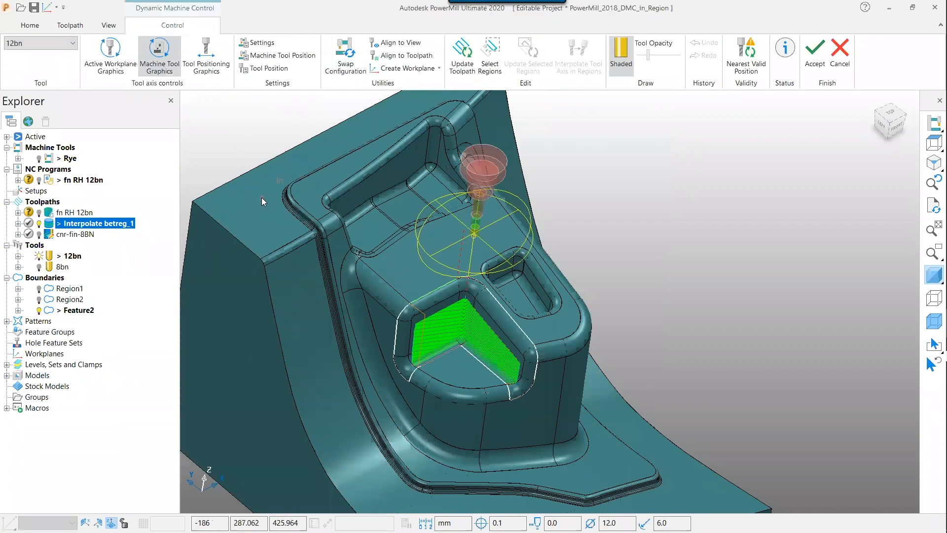
pyautogui.click(488, 67)
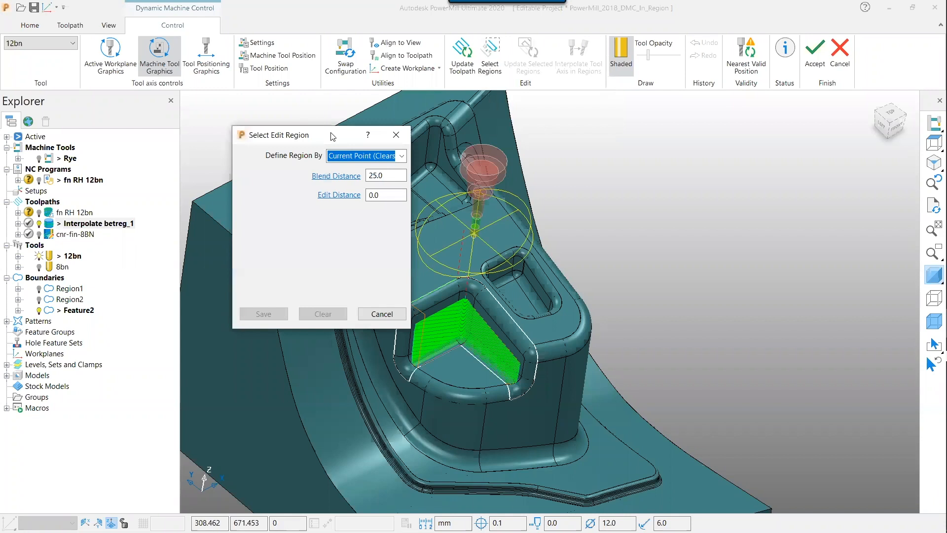
pyautogui.moveTo(326, 135); pyautogui.dragTo(236, 104)
pyautogui.click(312, 126)
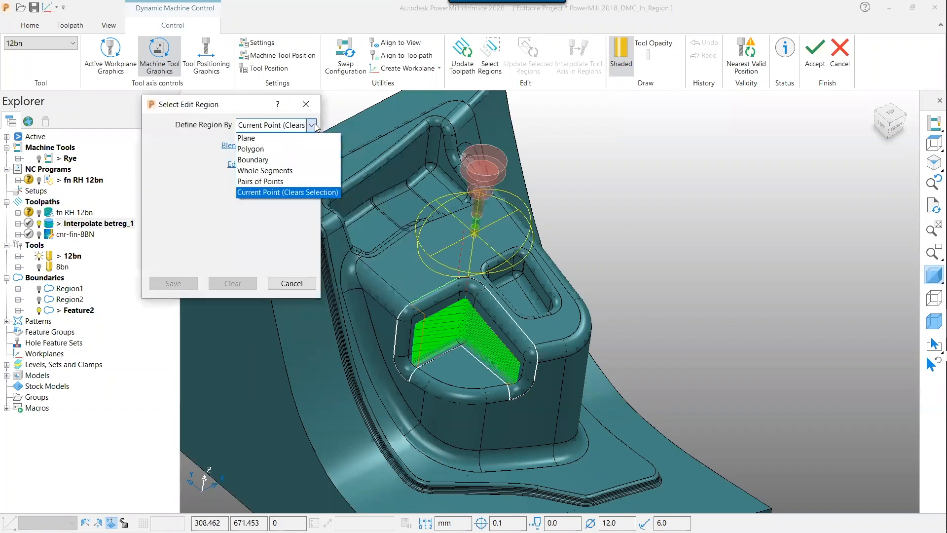
pyautogui.click(269, 160)
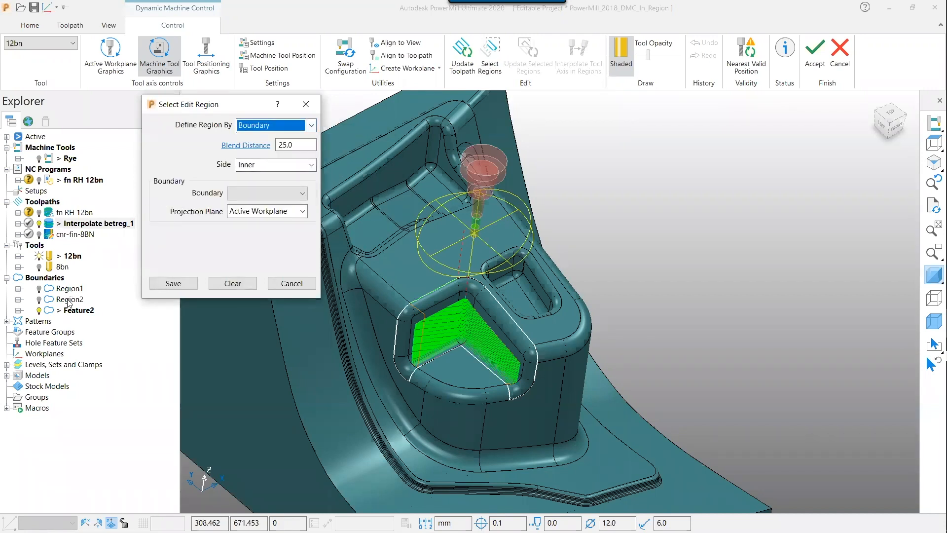
pyautogui.click(256, 193)
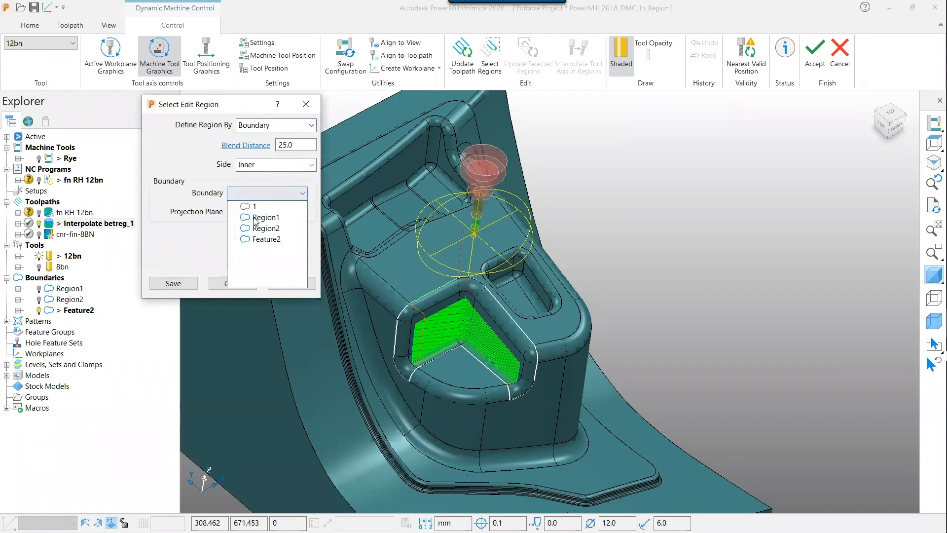
pyautogui.click(263, 217)
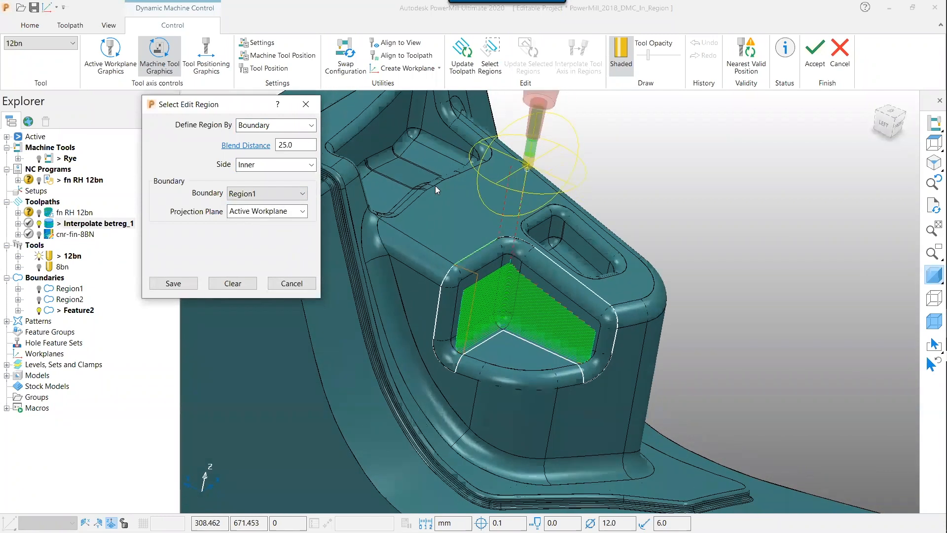
# Tilt the tool axis within the Region1 region and save the region edit
pyautogui.moveTo(493, 220); pyautogui.dragTo(615, 216)
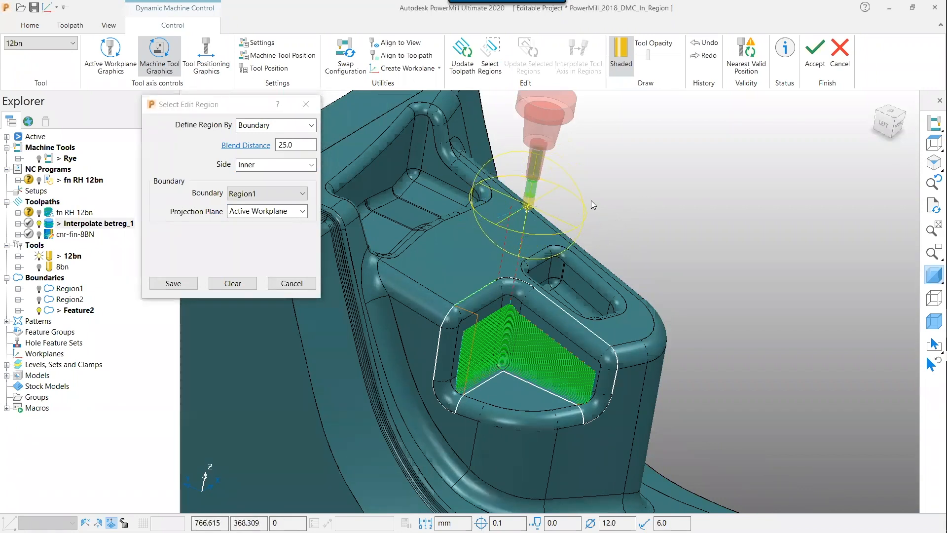
pyautogui.moveTo(572, 175); pyautogui.dragTo(594, 199)
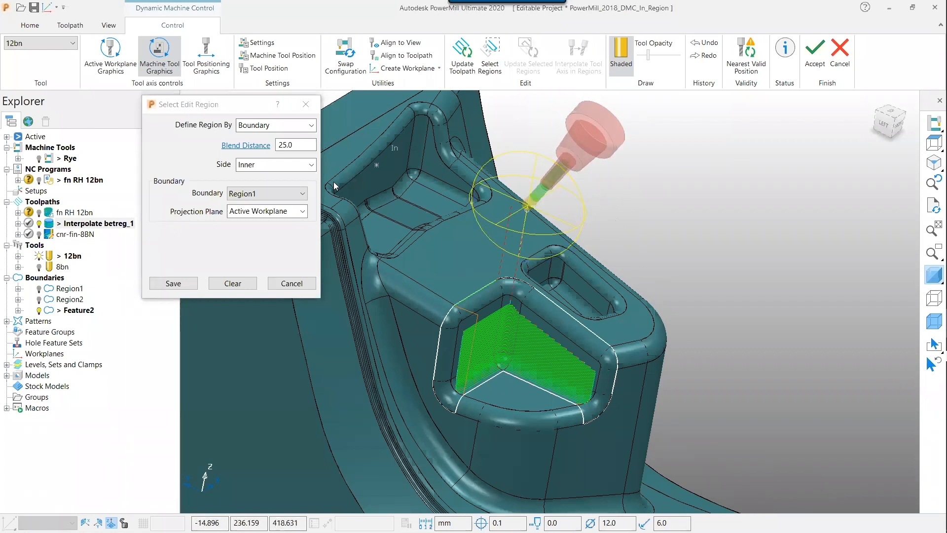
pyautogui.click(182, 282)
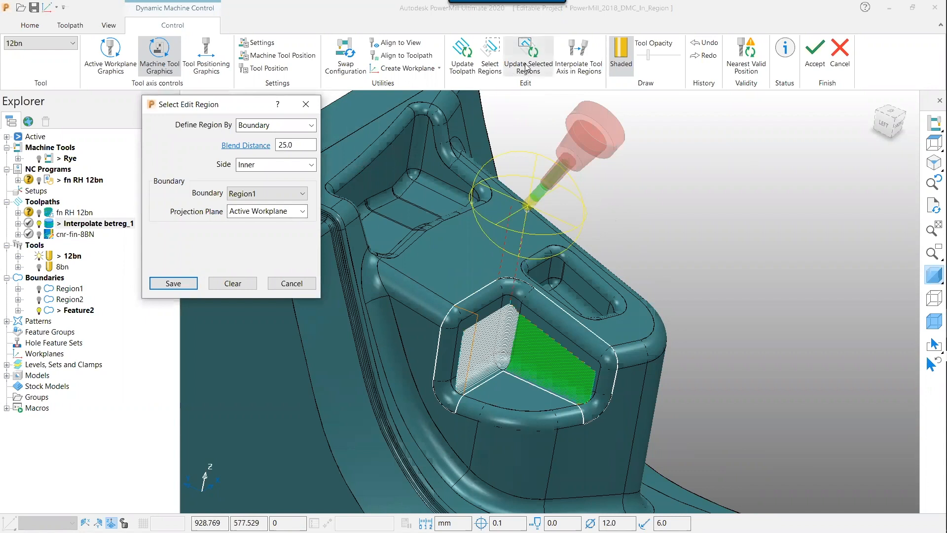
# Interpolate the tool axis across the edited regions
pyautogui.click(578, 55)
pyautogui.keyDown('shift'); pyautogui.moveTo(642, 243); pyautogui.dragTo(634, 243, button='middle'); pyautogui.keyUp('shift')
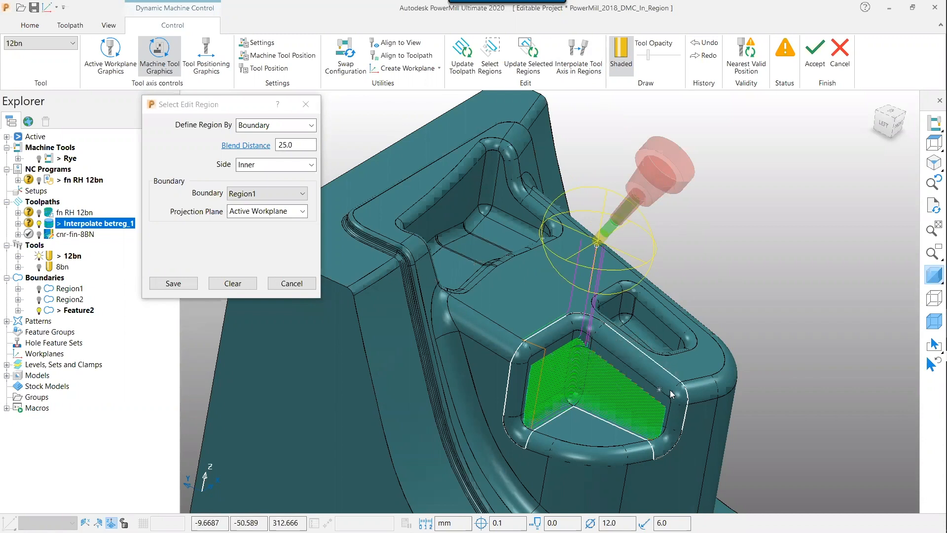
# Switch the edit region to the Region2 boundary, tilt the tool axis there and save the region
pyautogui.click(279, 194)
pyautogui.click(266, 229)
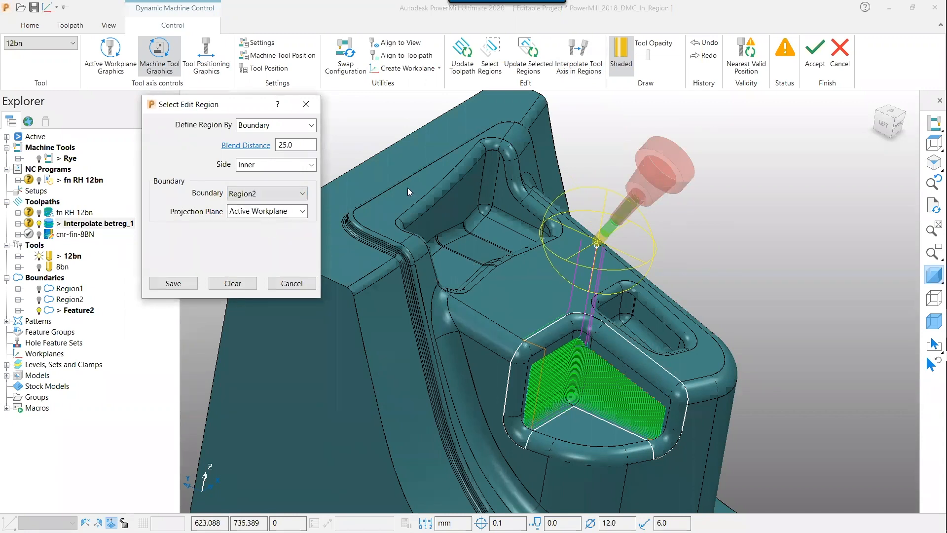
pyautogui.moveTo(656, 246); pyautogui.dragTo(588, 253)
pyautogui.moveTo(766, 174); pyautogui.dragTo(612, 212, button='middle')
pyautogui.click(183, 282)
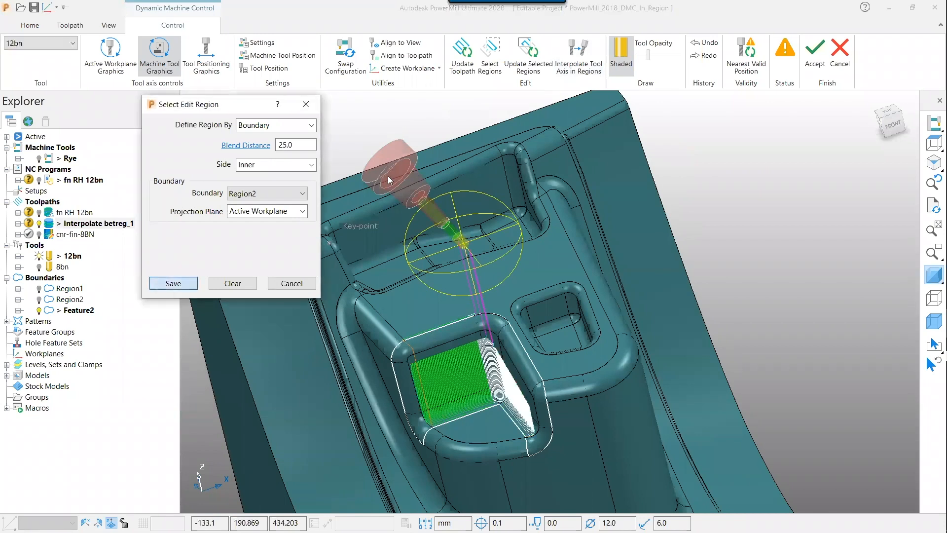
# Update the selected regions, close the region dialog and accept the Dynamic Machine Control changes
pyautogui.click(528, 54)
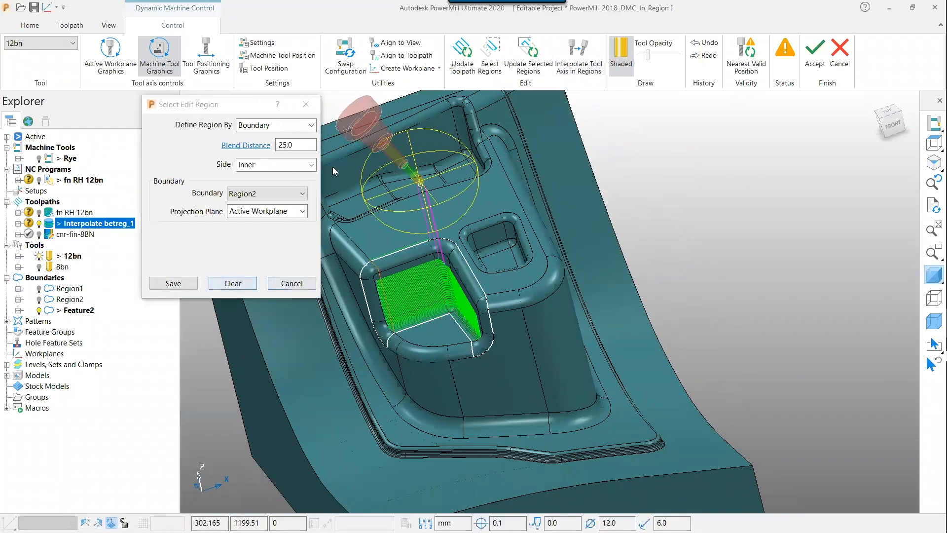
pyautogui.click(307, 105)
pyautogui.click(815, 55)
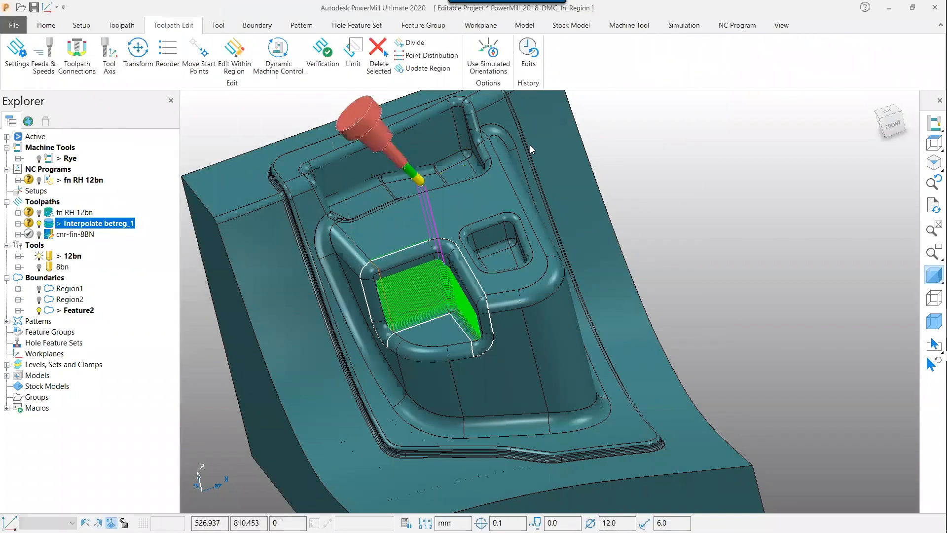
# Simulate the Interpolate betreg_1 toolpath from the start and play it
pyautogui.rightClick(109, 223)
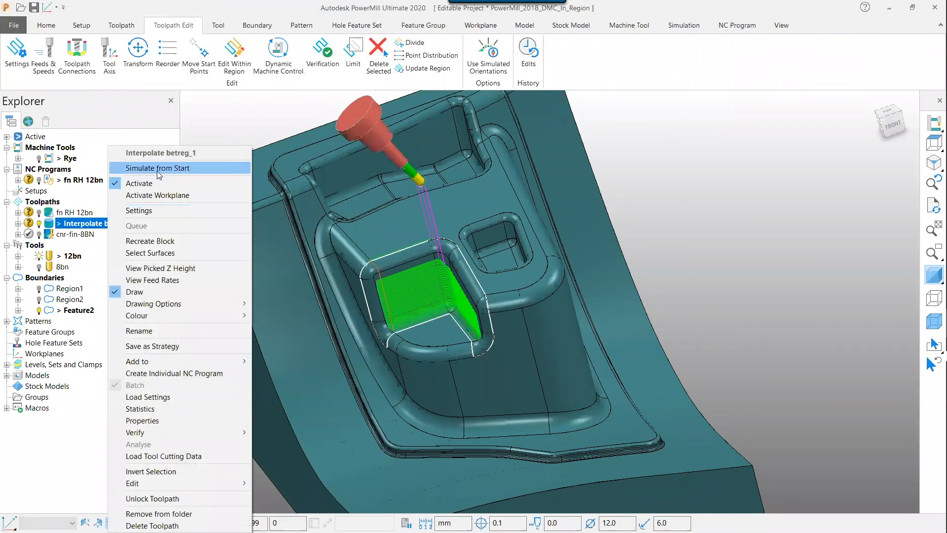
pyautogui.click(158, 168)
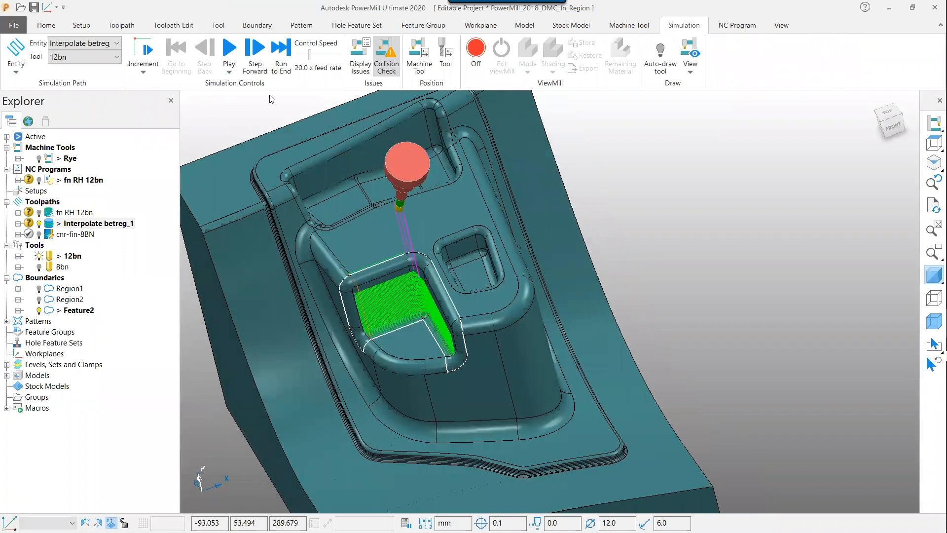
pyautogui.click(230, 50)
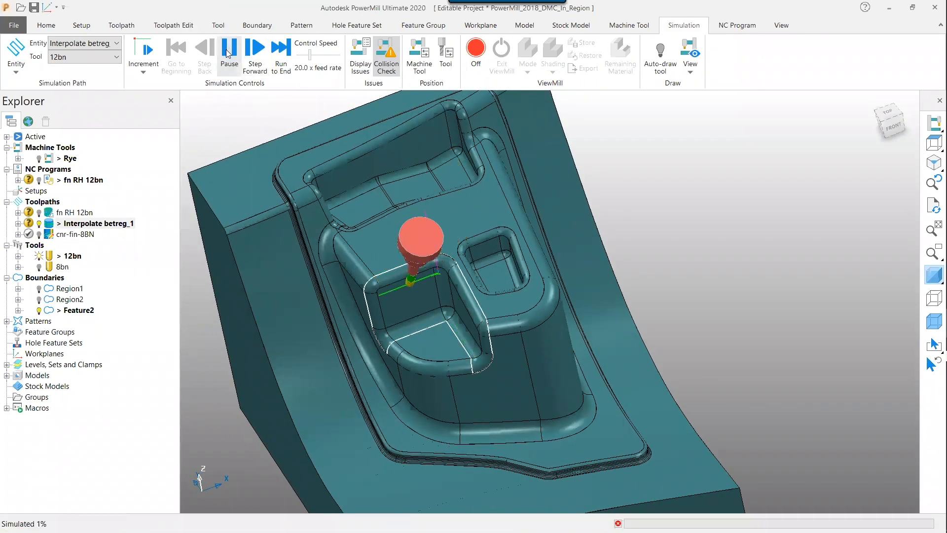
# Slow the simulation to 9.0 x feed rate while watching the toolpath, then pause
pyautogui.moveTo(797, 243); pyautogui.dragTo(695, 227, button='middle')
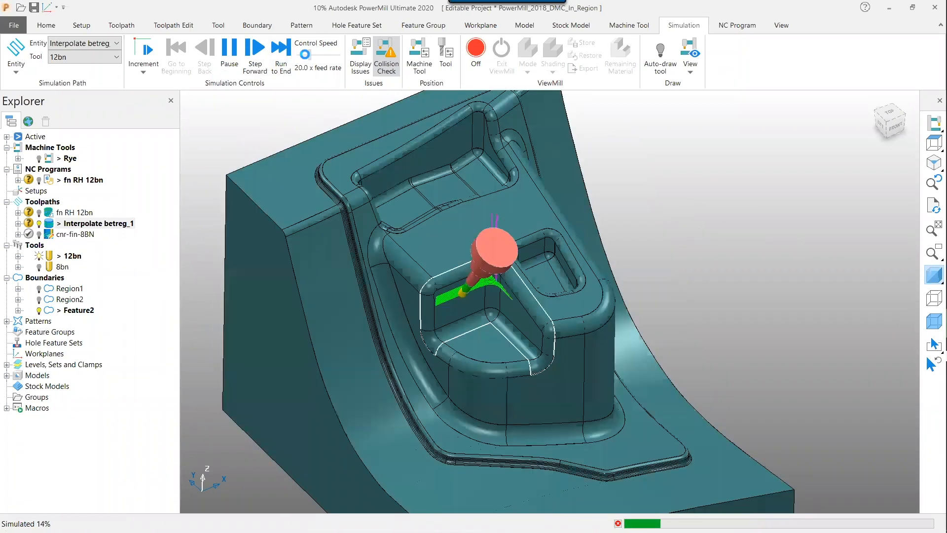
pyautogui.moveTo(310, 54); pyautogui.dragTo(305, 55)
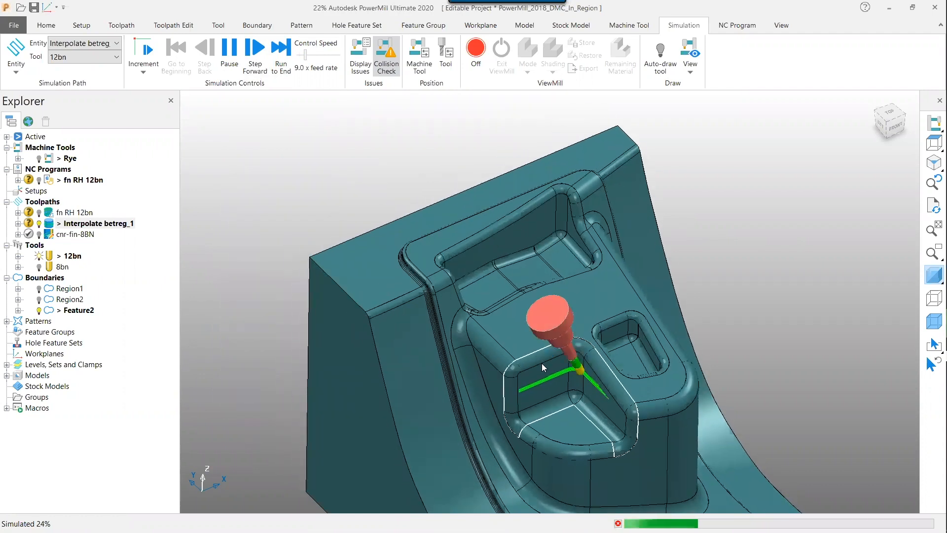
pyautogui.keyDown('shift'); pyautogui.moveTo(462, 311); pyautogui.dragTo(418, 250, button='middle'); pyautogui.keyUp('shift')
pyautogui.keyDown('shift'); pyautogui.moveTo(488, 320); pyautogui.dragTo(569, 399, button='middle'); pyautogui.keyUp('shift')
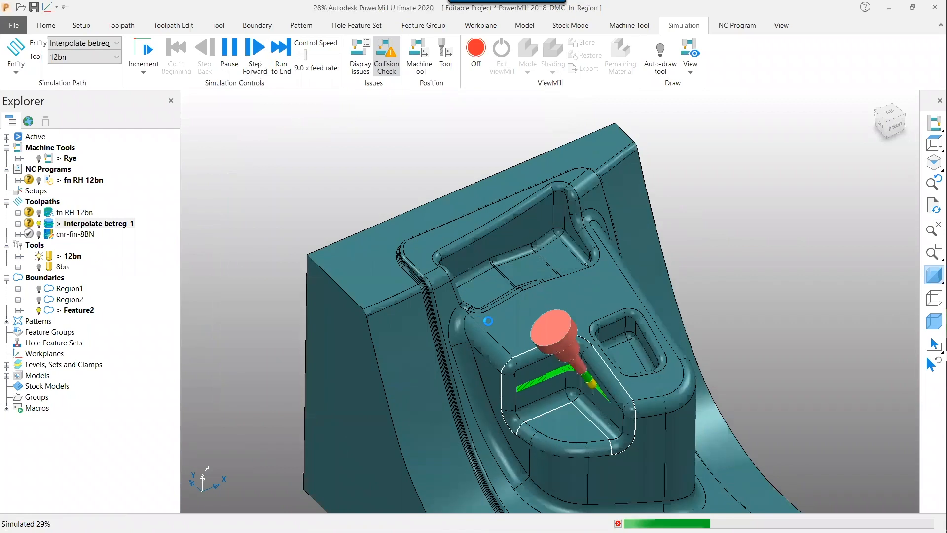
pyautogui.keyDown('shift'); pyautogui.moveTo(488, 320); pyautogui.dragTo(414, 252, button='middle'); pyautogui.keyUp('shift')
pyautogui.moveTo(489, 321)
pyautogui.keyDown('shift'); pyautogui.mouseDown(button='middle')
pyautogui.moveTo(565, 392)
pyautogui.moveTo(489, 320)
pyautogui.mouseUp(button='middle'); pyautogui.keyUp('shift')
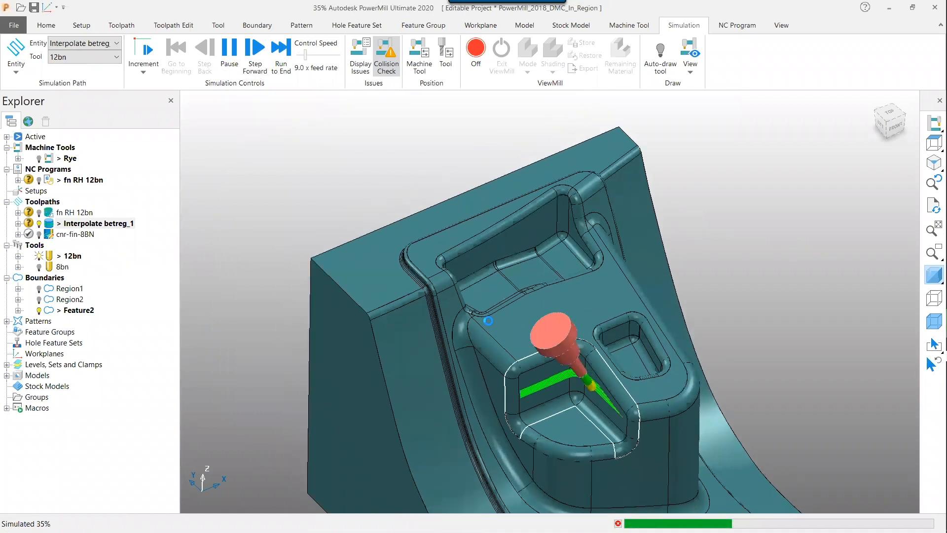
pyautogui.keyDown('shift'); pyautogui.moveTo(488, 321); pyautogui.dragTo(554, 385, button='middle'); pyautogui.keyUp('shift')
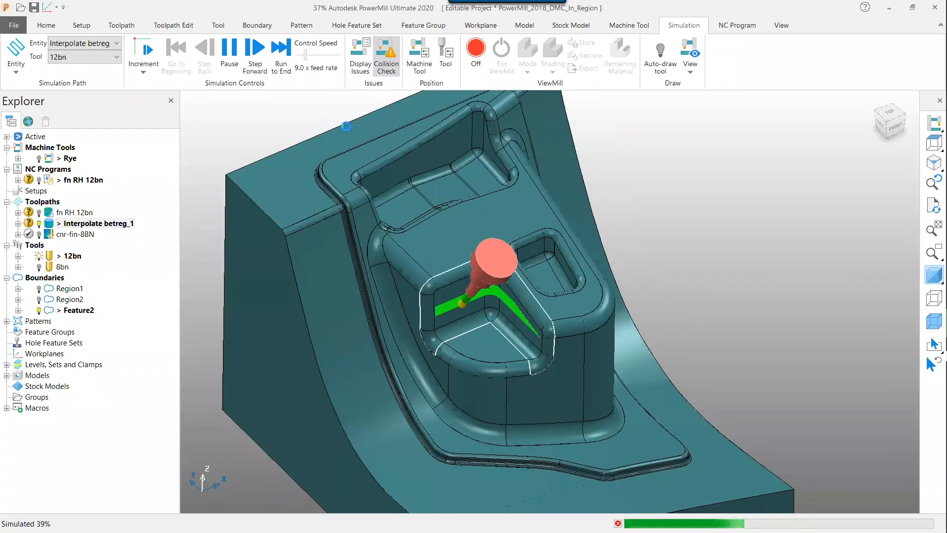
pyautogui.click(229, 52)
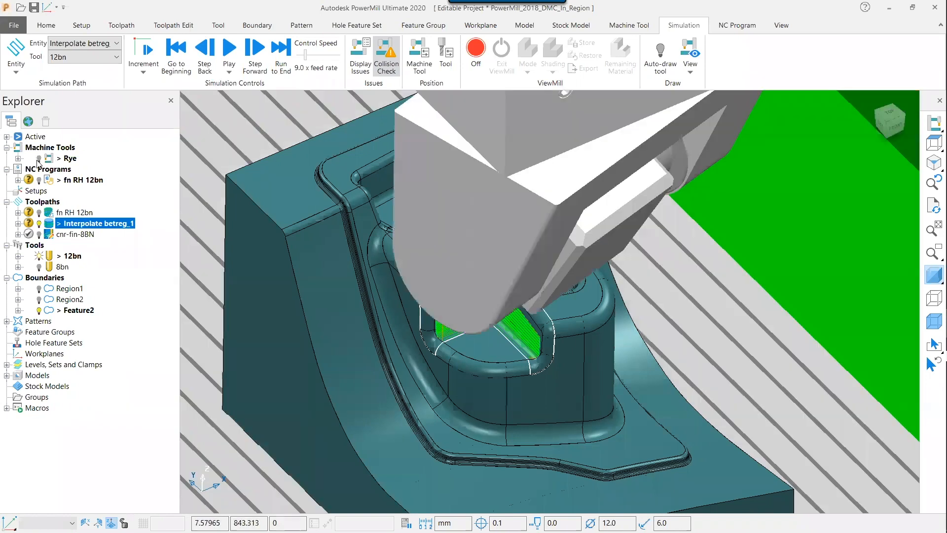
# Display the Rye machine tool around the part
pyautogui.click(38, 159)
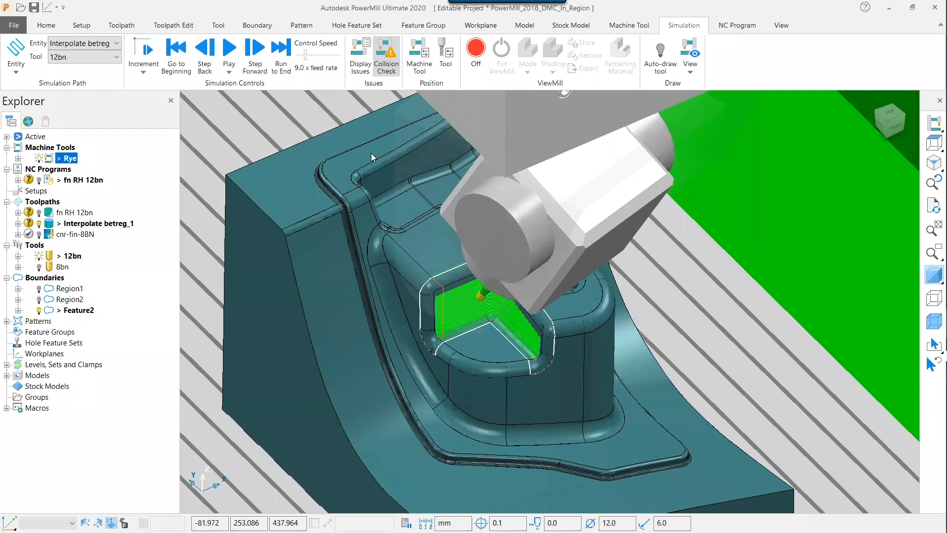
pyautogui.scroll(-2, 371, 153)
pyautogui.scroll(-3, 371, 154)
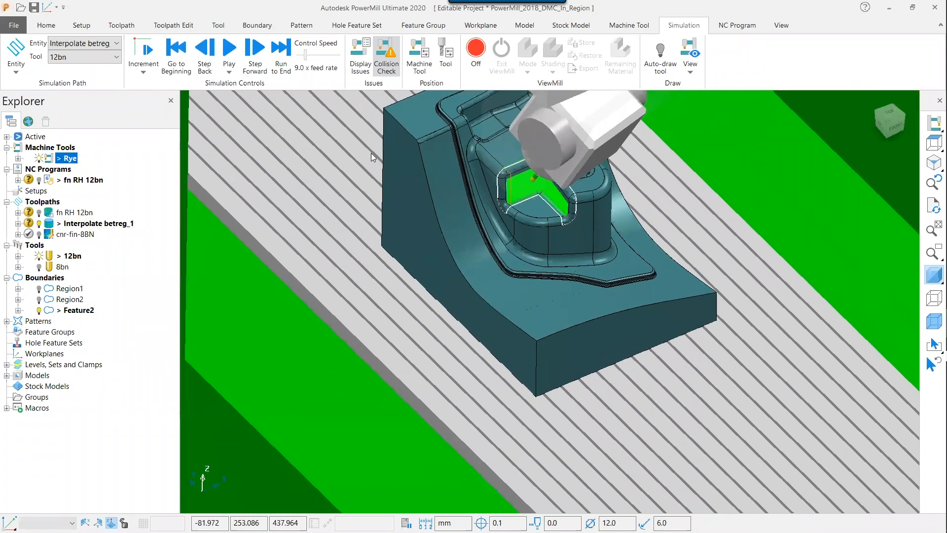
pyautogui.scroll(-1, 371, 157)
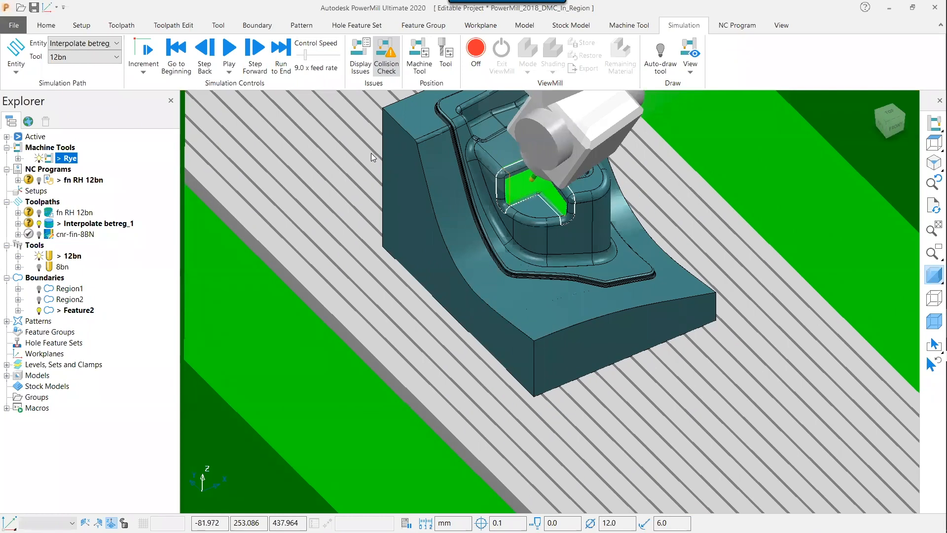
# Switch to the PowerPoint slide show
pyautogui.hotkey('alt', 'Tab')
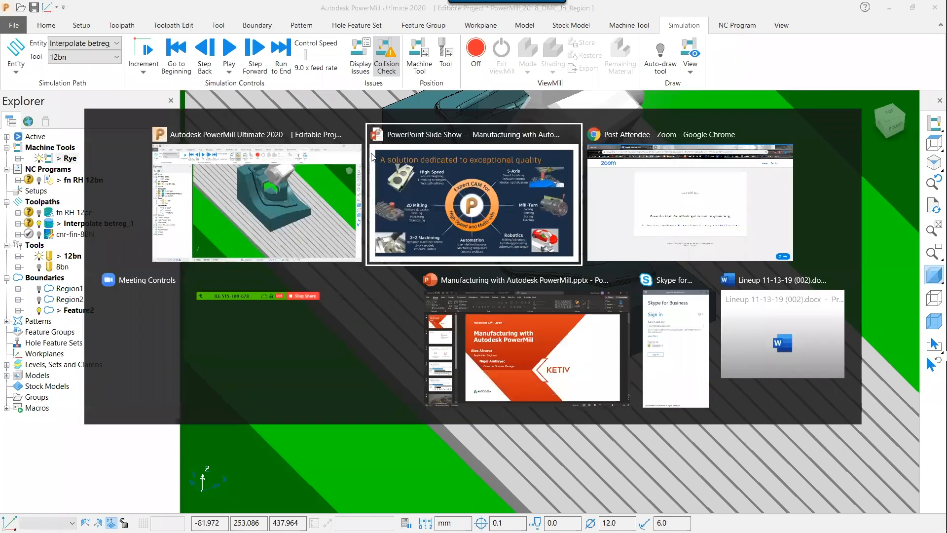
pyautogui.press('Right')
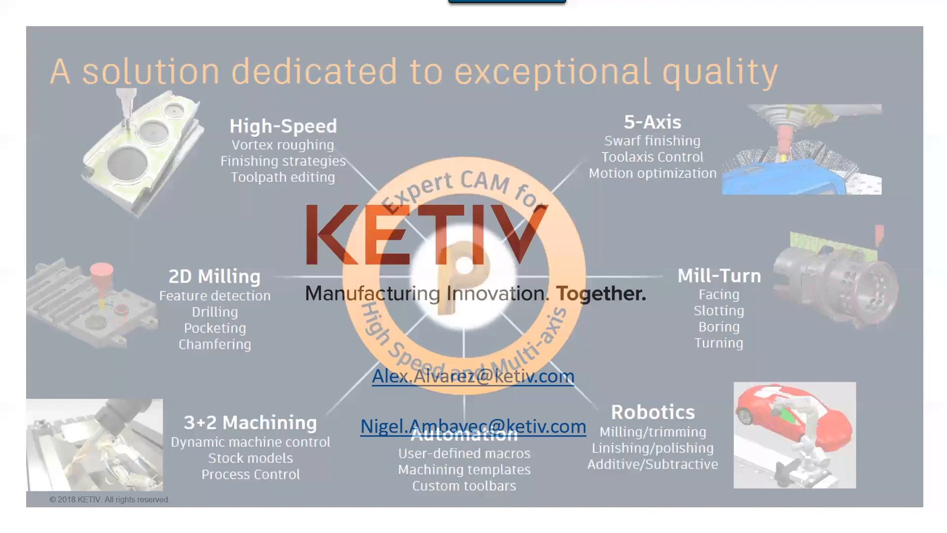